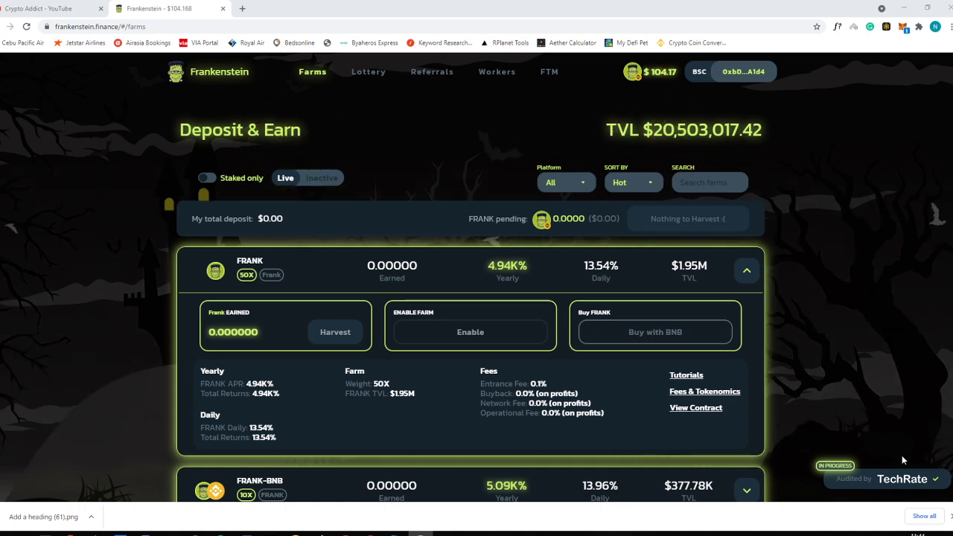
{"action": "left_click", "coordinate": [951, 516]}
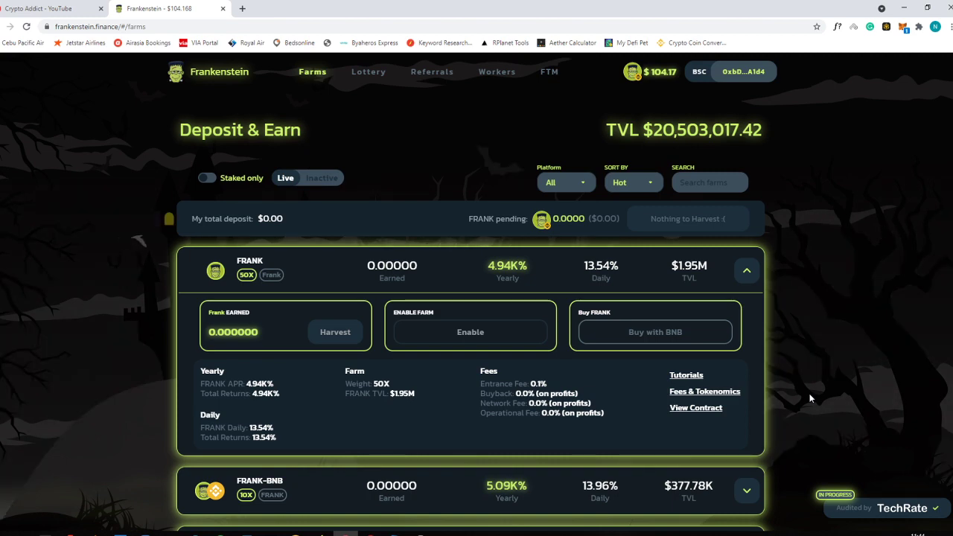
{"action": "left_click", "coordinate": [84, 6]}
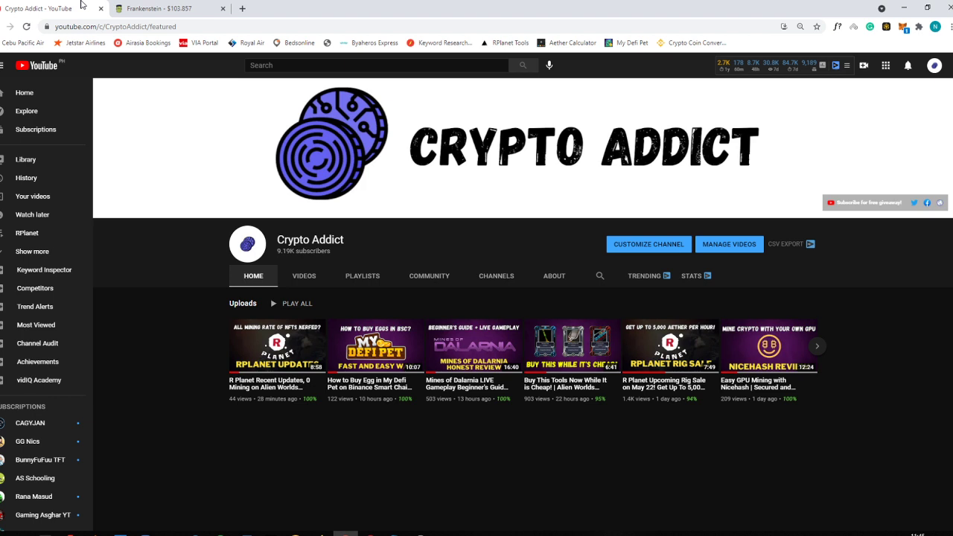
{"action": "left_click", "coordinate": [154, 7]}
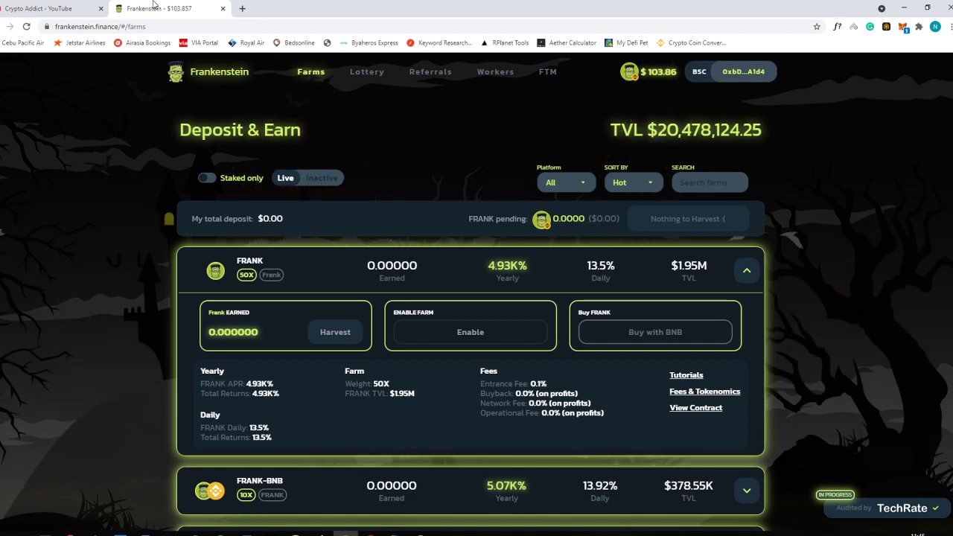
{"action": "scroll", "coordinate": [387, 168], "scroll_direction": "down", "scroll_amount": 3}
{"action": "scroll", "coordinate": [389, 178], "scroll_direction": "up", "scroll_amount": 3}
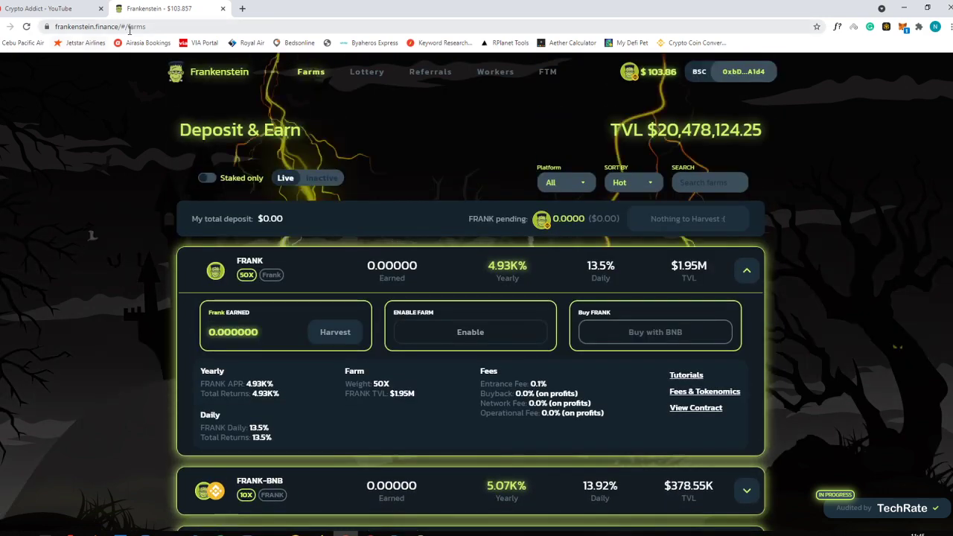
- Open the Frankenstein Finance (FRANK) price chart on PooCoin in a new browser tab
{"action": "left_click", "coordinate": [242, 9]}
{"action": "type", "text": "p"}
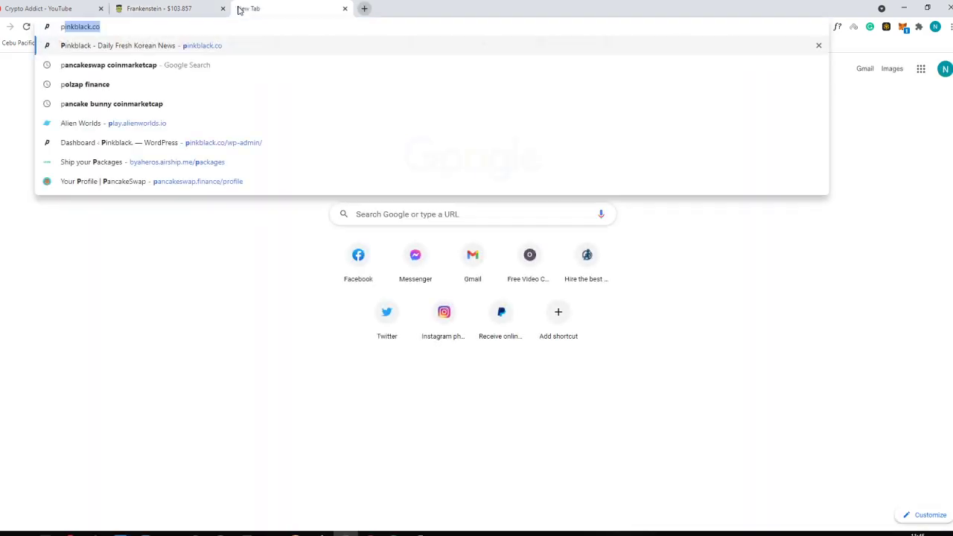
{"action": "type", "text": "oocoin"}
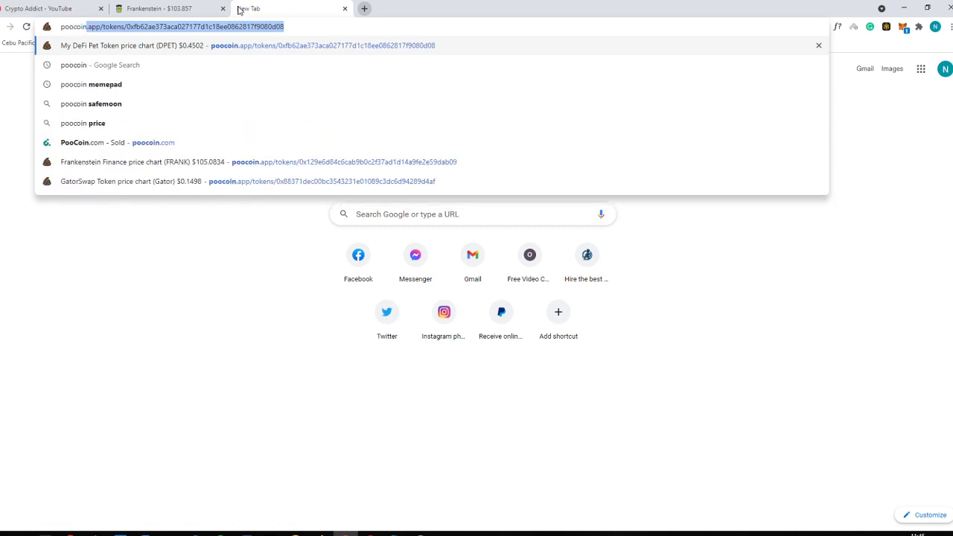
{"action": "key", "text": "Down"}
{"action": "key", "text": "Down"}
{"action": "key", "text": "Down"}
{"action": "key", "text": "Down"}
{"action": "key", "text": "Down"}
{"action": "key", "text": "Down"}
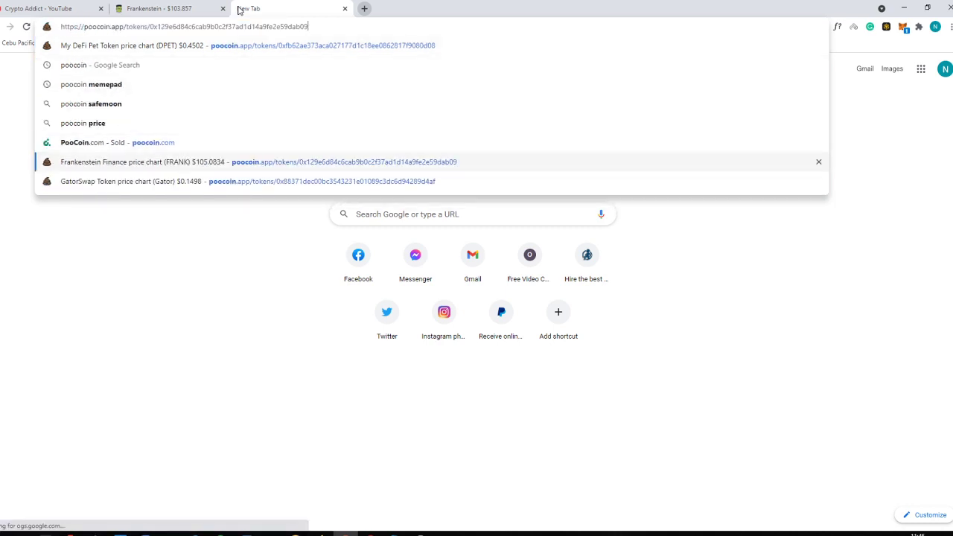
{"action": "key", "text": "Return"}
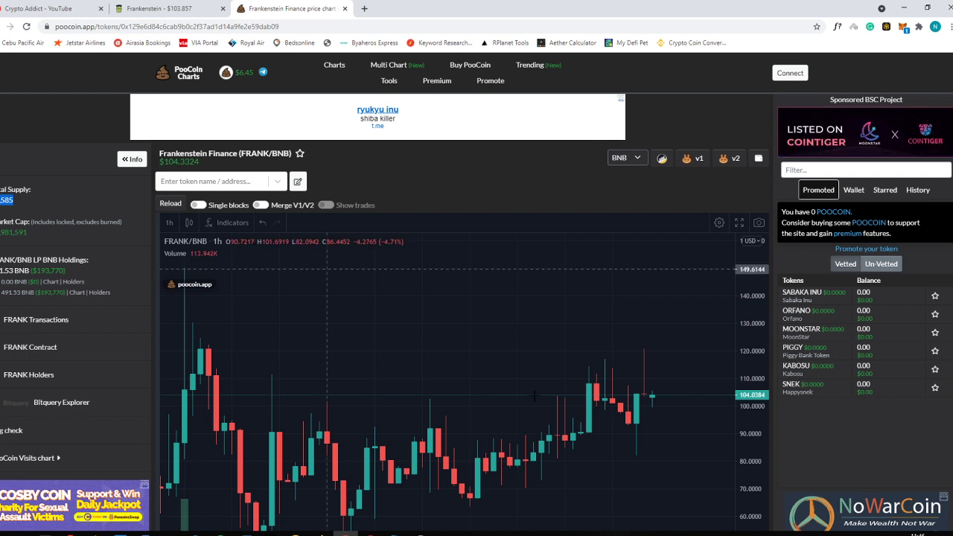
- Examine the hourly FRANK/BNB price history on the PooCoin chart
{"action": "scroll", "coordinate": [579, 382], "scroll_direction": "down", "scroll_amount": 5}
{"action": "left_click_drag", "start_coordinate": [579, 381], "coordinate": [426, 325]}
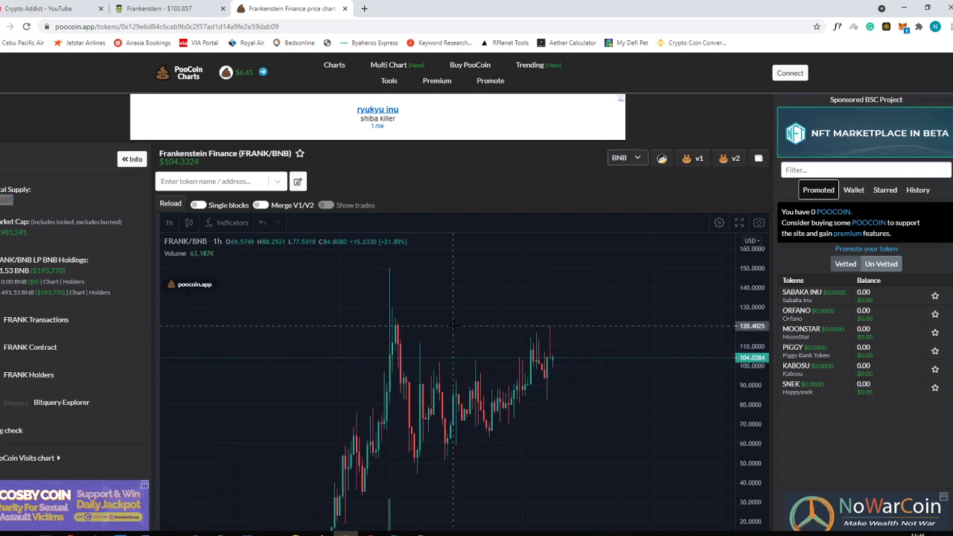
{"action": "scroll", "coordinate": [480, 334], "scroll_direction": "down", "scroll_amount": 2}
{"action": "scroll", "coordinate": [477, 343], "scroll_direction": "up", "scroll_amount": 1}
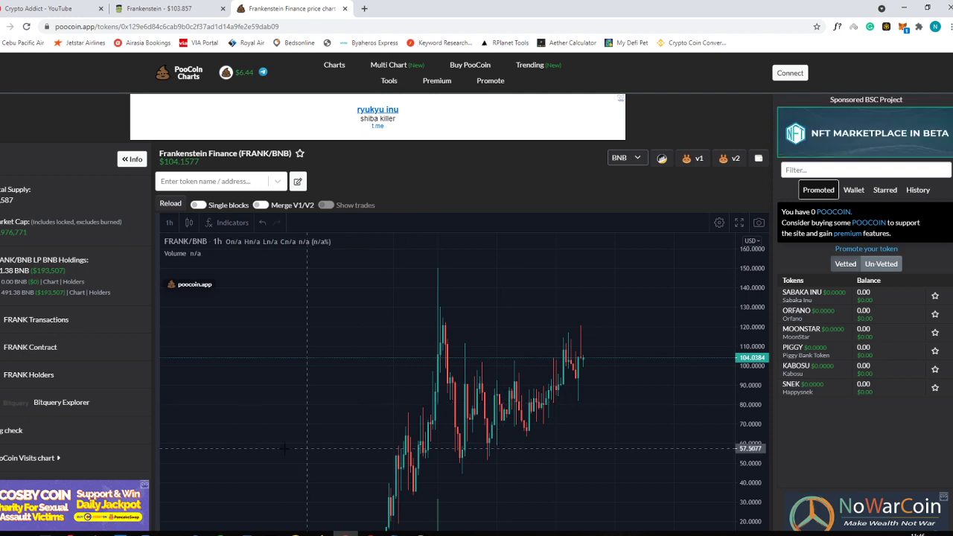
- From the Frankenstein FRANK farm, start buying FRANK with BNB and accept PancakeSwap's imported-token warning
{"action": "left_click", "coordinate": [158, 8]}
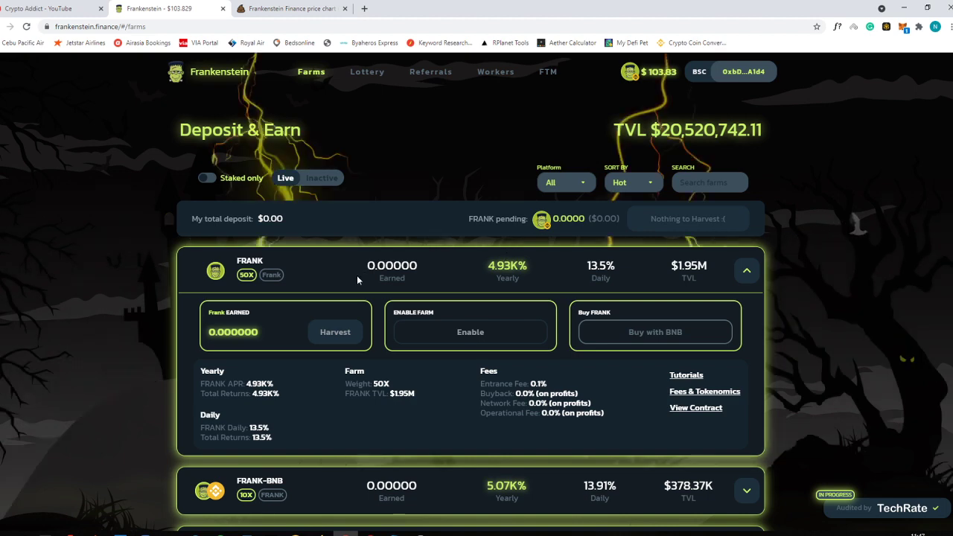
{"action": "left_click", "coordinate": [641, 343]}
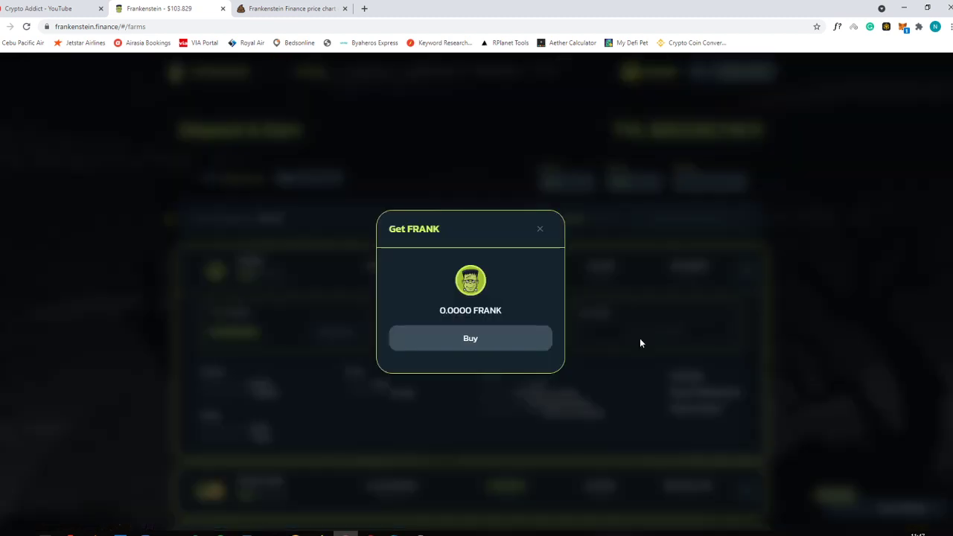
{"action": "left_click", "coordinate": [491, 343]}
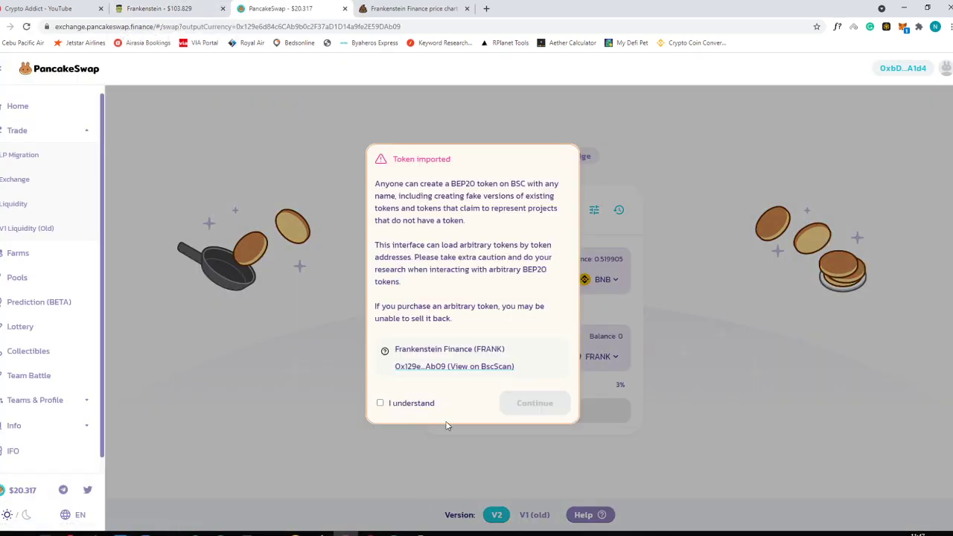
{"action": "left_click", "coordinate": [420, 405]}
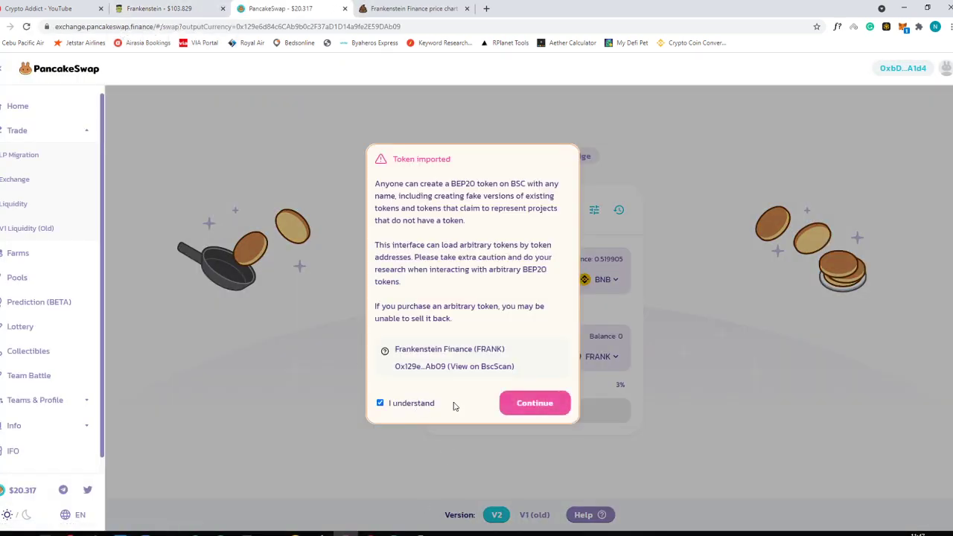
{"action": "left_click", "coordinate": [547, 408]}
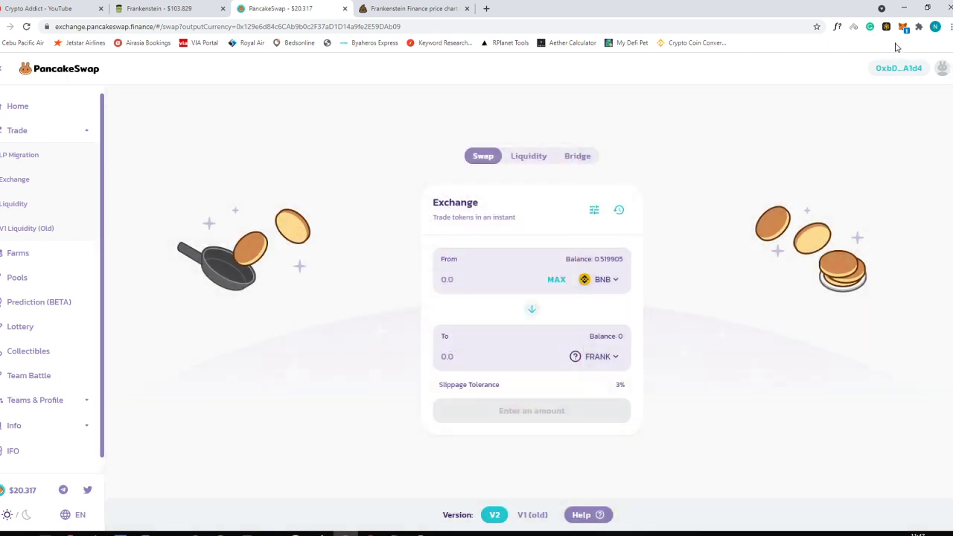
- Set the swap amount to the maximum available BNB and check the BNB balance in Binance Chain Wallet
{"action": "left_click", "coordinate": [555, 281]}
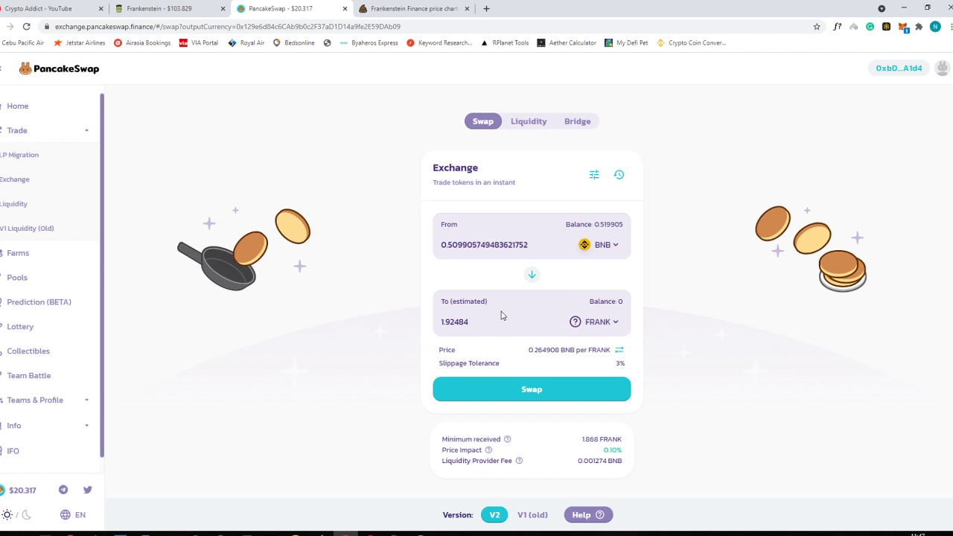
{"action": "left_click_drag", "start_coordinate": [499, 322], "coordinate": [430, 328]}
{"action": "left_click", "coordinate": [887, 28]}
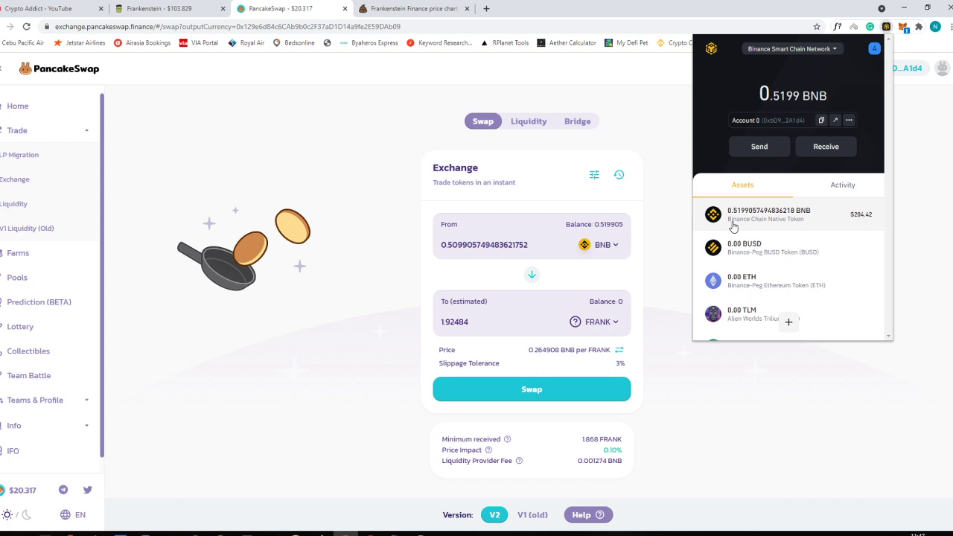
{"action": "left_click", "coordinate": [774, 435]}
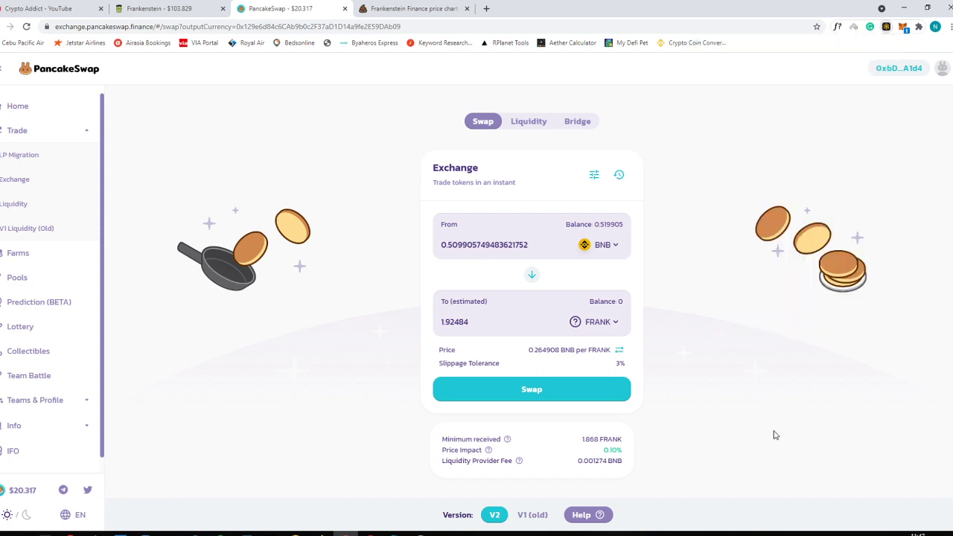
{"action": "left_click", "coordinate": [571, 386]}
{"action": "left_click", "coordinate": [553, 385]}
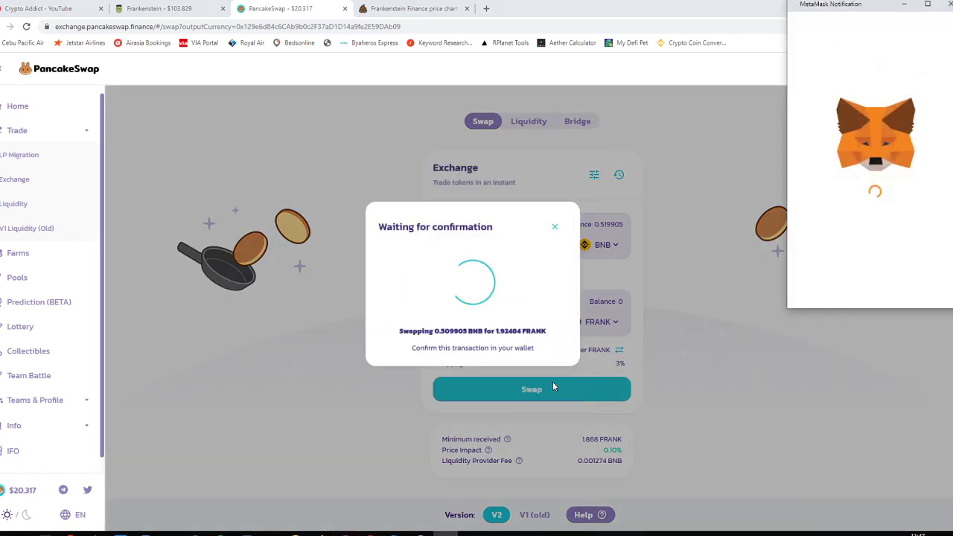
{"action": "left_click", "coordinate": [948, 4]}
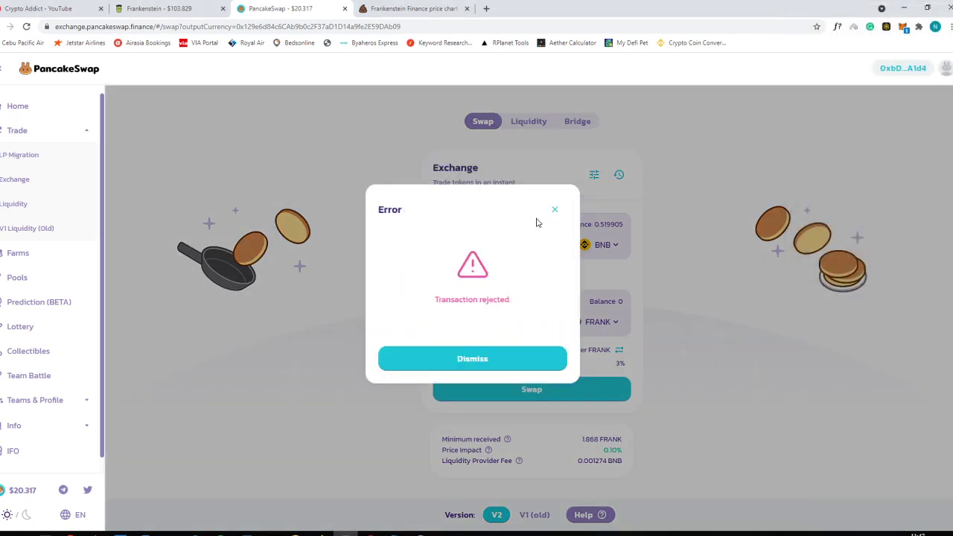
{"action": "left_click", "coordinate": [555, 212]}
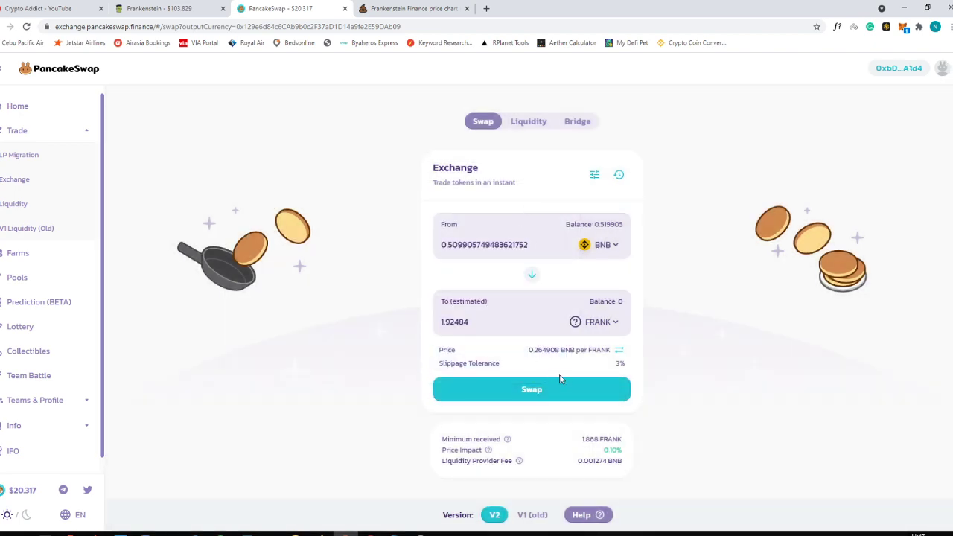
- Set the PancakeSwap slippage tolerance to 2%
{"action": "left_click", "coordinate": [594, 175]}
{"action": "left_click", "coordinate": [502, 269]}
{"action": "key", "text": "BackSpace"}
{"action": "type", "text": "2"}
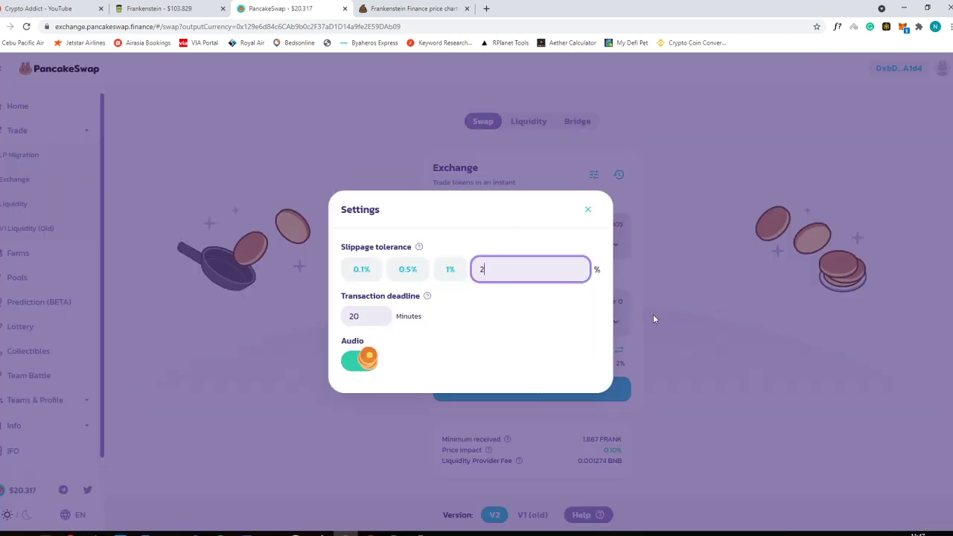
{"action": "left_click", "coordinate": [653, 317]}
- Swap 0.509905 BNB for FRANK, review the gas fee, and approve the transaction in MetaMask
{"action": "left_click", "coordinate": [544, 395]}
{"action": "left_click", "coordinate": [544, 400]}
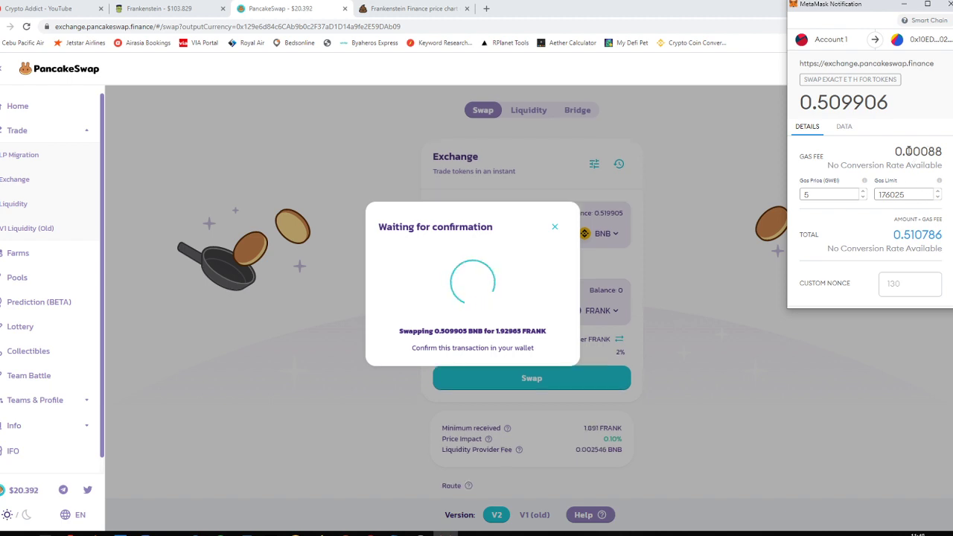
{"action": "left_click_drag", "start_coordinate": [907, 152], "coordinate": [923, 151]}
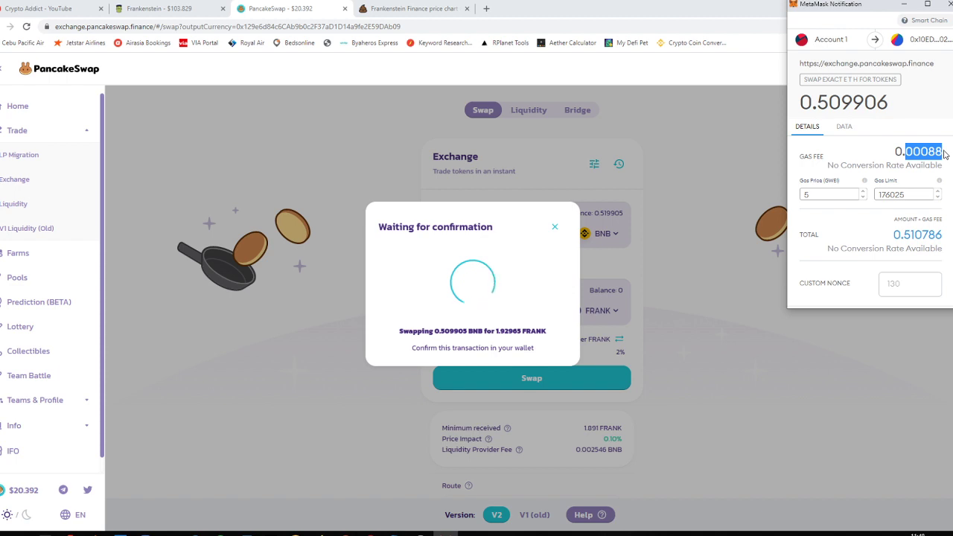
{"action": "scroll", "coordinate": [924, 238], "scroll_direction": "down", "scroll_amount": 1}
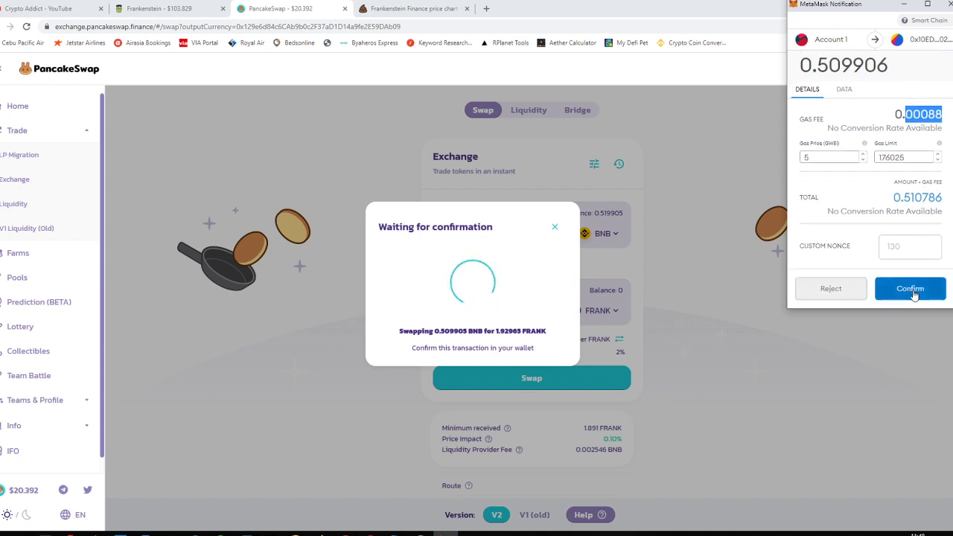
{"action": "left_click", "coordinate": [913, 292]}
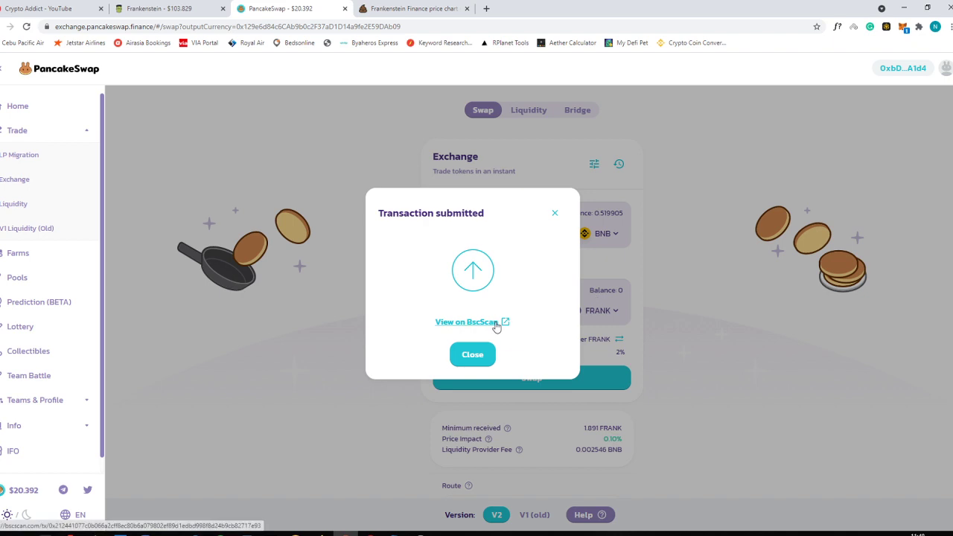
- Open the submitted swap on BscScan in a new browser tab and refresh its transaction status
{"action": "right_click", "coordinate": [497, 325]}
{"action": "left_click", "coordinate": [521, 332]}
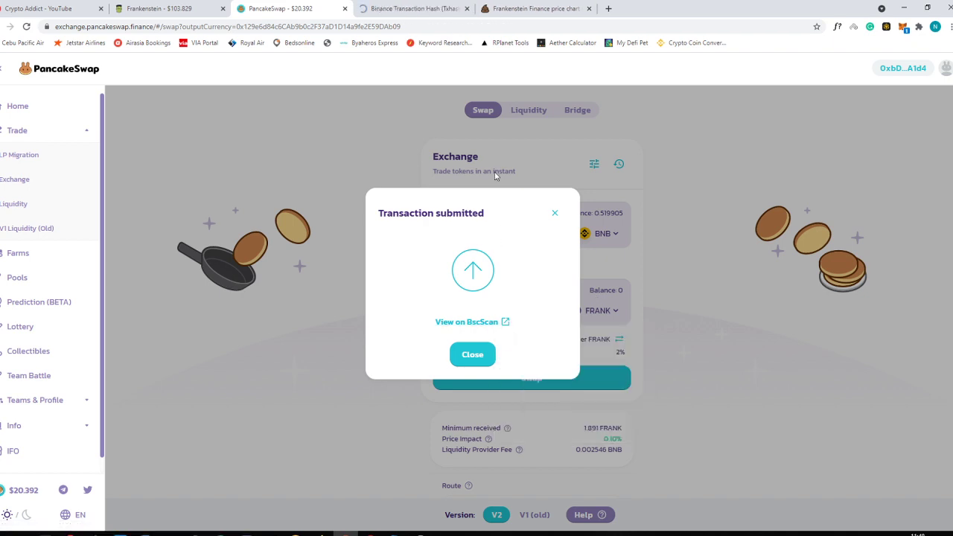
{"action": "left_click", "coordinate": [432, 8]}
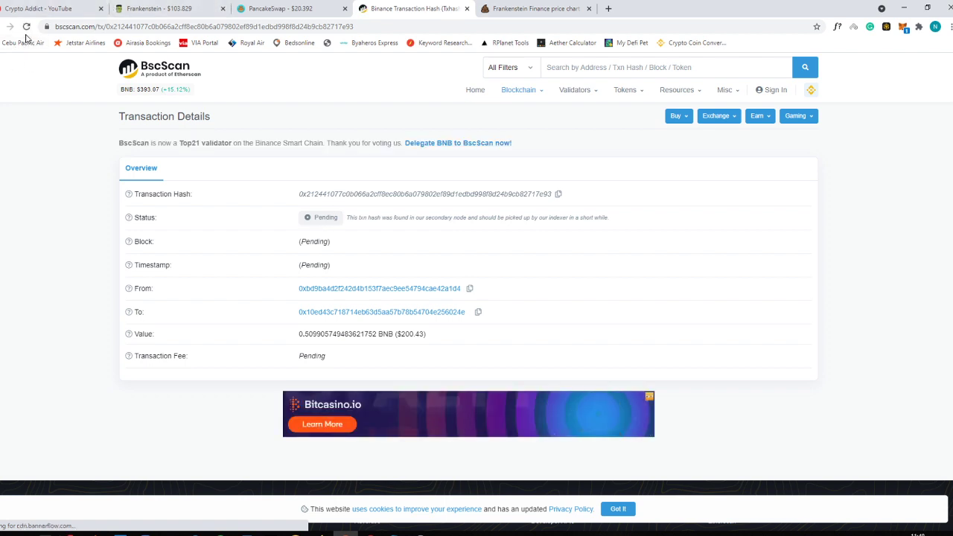
{"action": "left_click", "coordinate": [26, 28]}
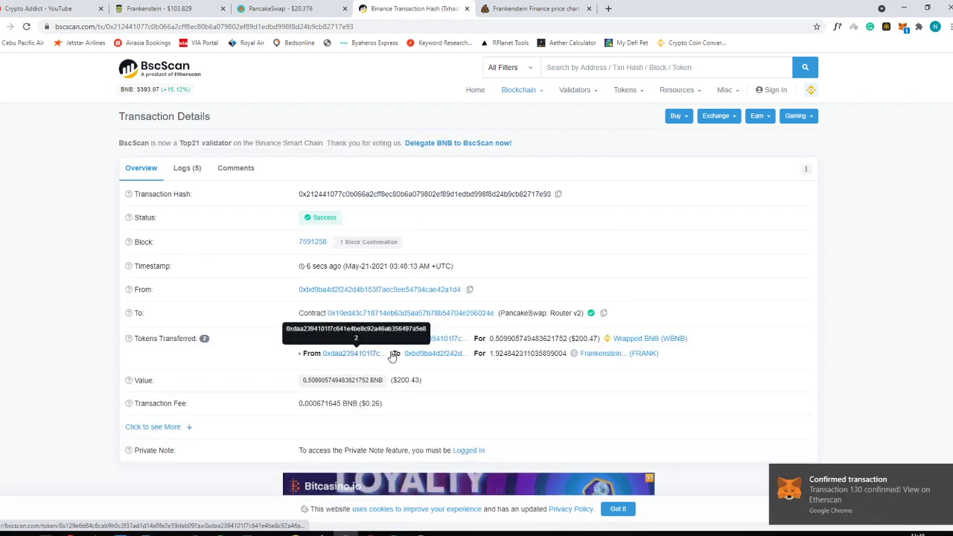
- Return to Frankenstein, dismiss the Get FRANK dialog, reload the farms page and expand the FRANK farm
{"action": "left_click", "coordinate": [202, 6]}
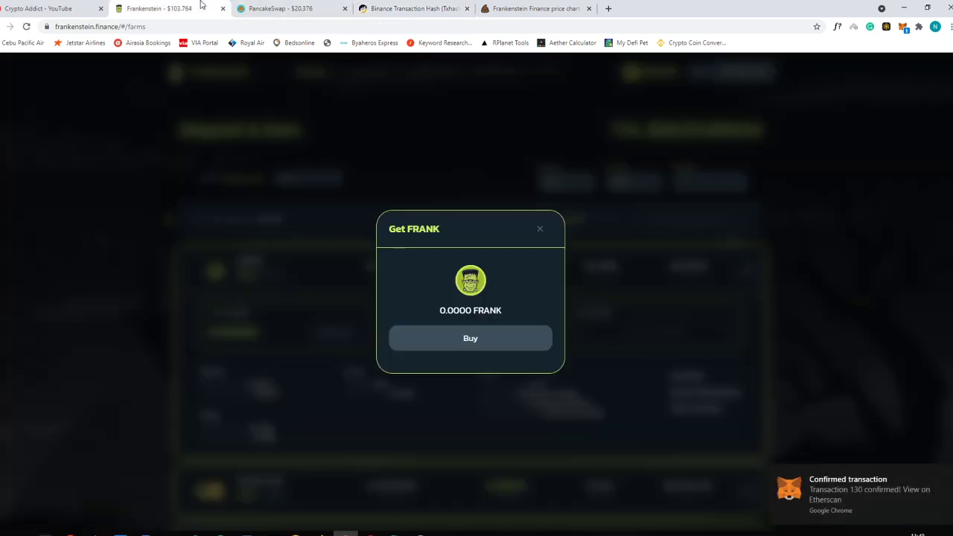
{"action": "left_click", "coordinate": [632, 349]}
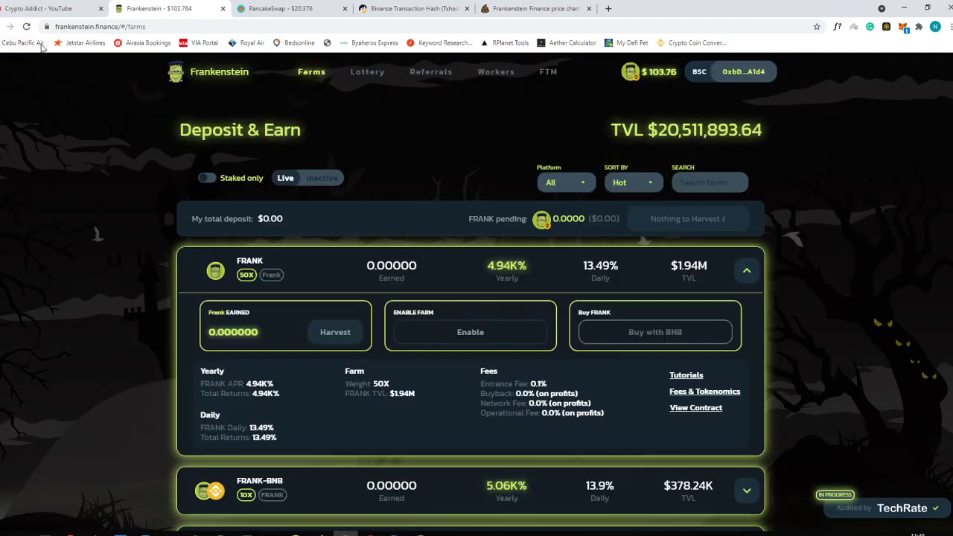
{"action": "left_click", "coordinate": [27, 26]}
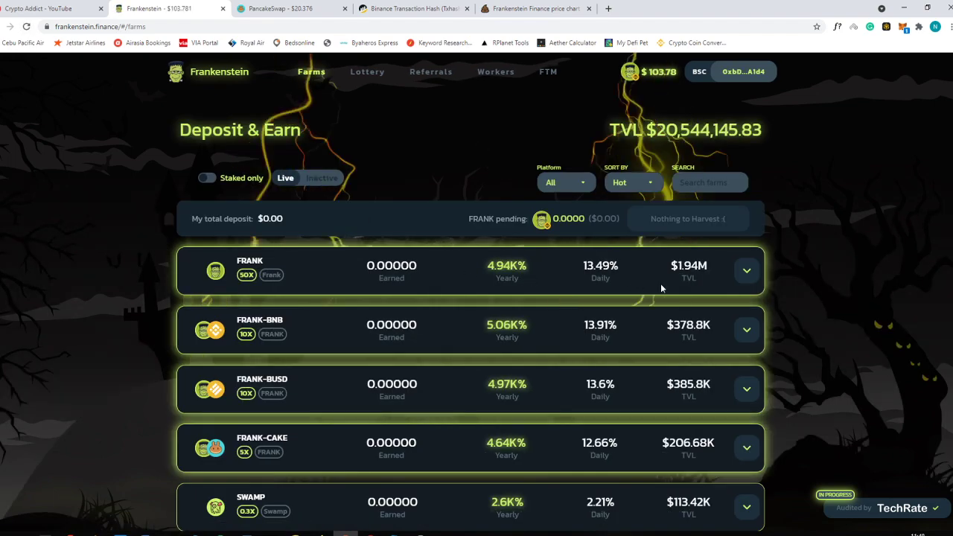
{"action": "left_click", "coordinate": [746, 272]}
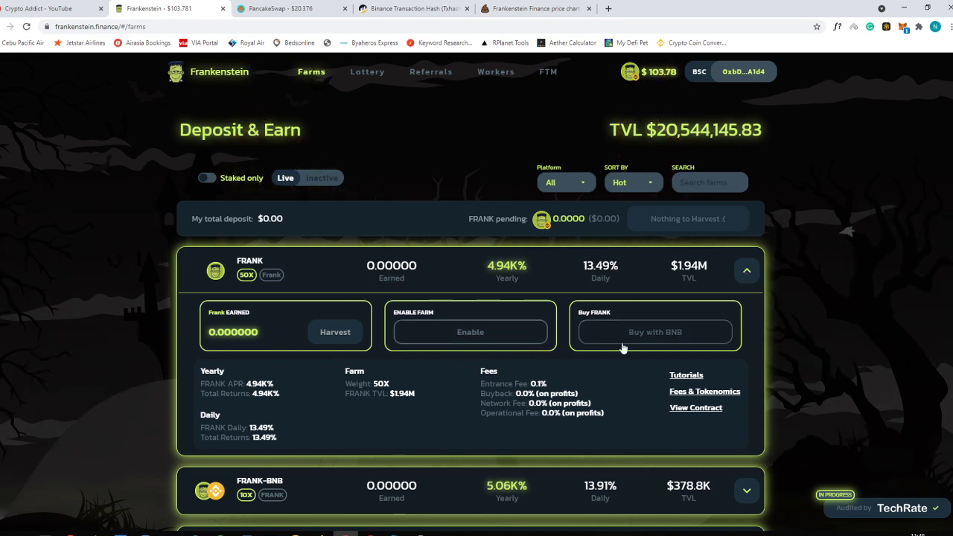
- Enable the FRANK farm, review the spending permission and network fee, and approve it in Binance Chain Wallet
{"action": "left_click", "coordinate": [488, 339]}
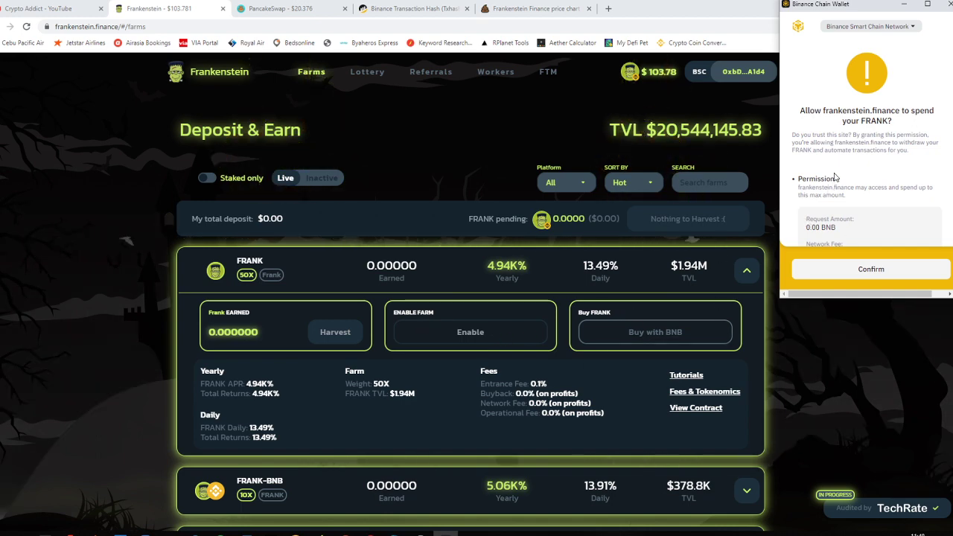
{"action": "scroll", "coordinate": [836, 177], "scroll_direction": "down", "scroll_amount": 3}
{"action": "scroll", "coordinate": [835, 177], "scroll_direction": "up", "scroll_amount": 3}
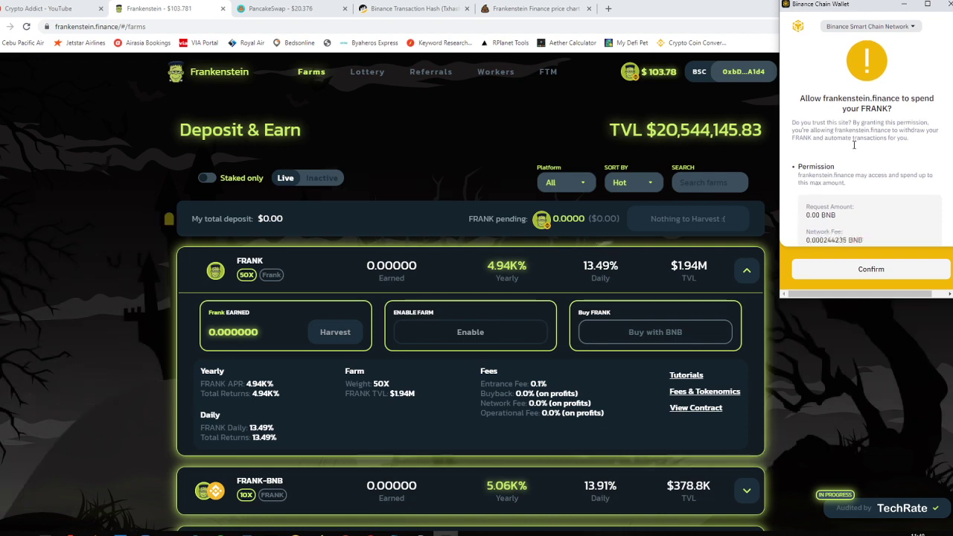
{"action": "scroll", "coordinate": [844, 214], "scroll_direction": "down", "scroll_amount": 3}
{"action": "scroll", "coordinate": [844, 214], "scroll_direction": "up", "scroll_amount": 2}
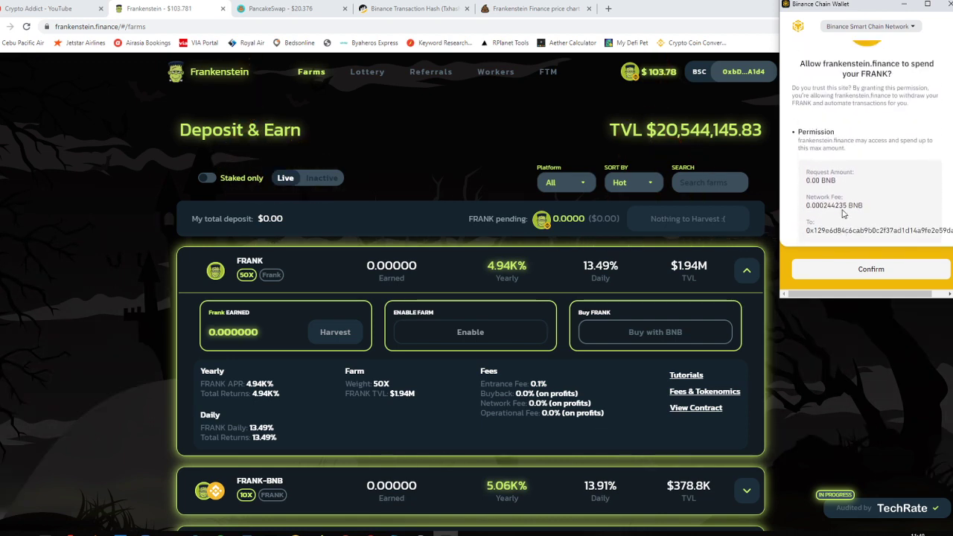
{"action": "left_click", "coordinate": [872, 268]}
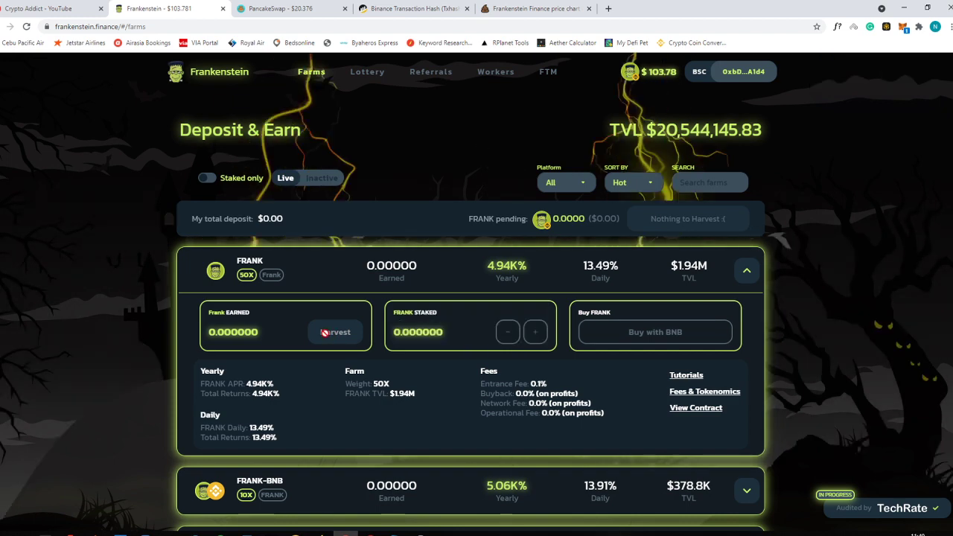
- Stake the maximum balance of 1.924842311035879 FRANK in the FRANK farm and approve the transaction in Binance Chain Wallet
{"action": "left_click", "coordinate": [541, 337]}
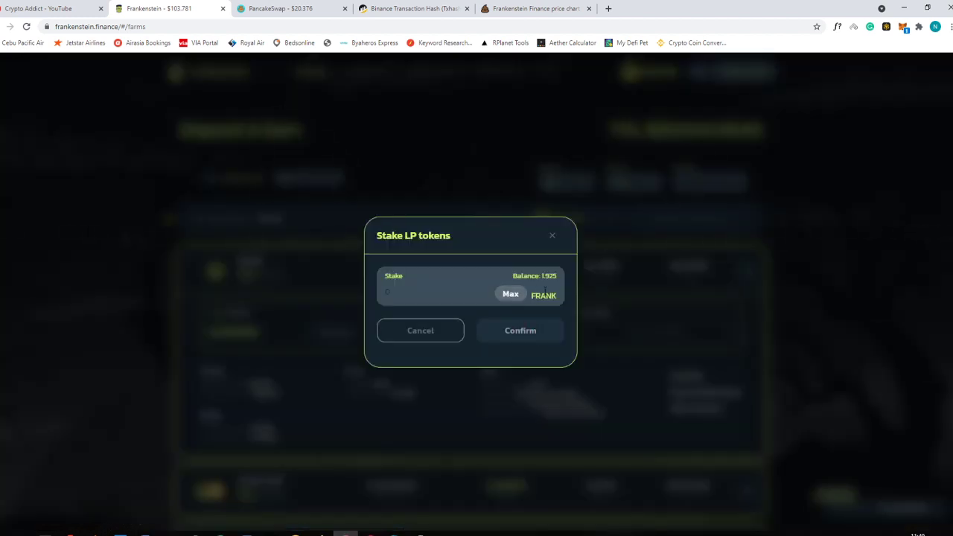
{"action": "left_click", "coordinate": [510, 295]}
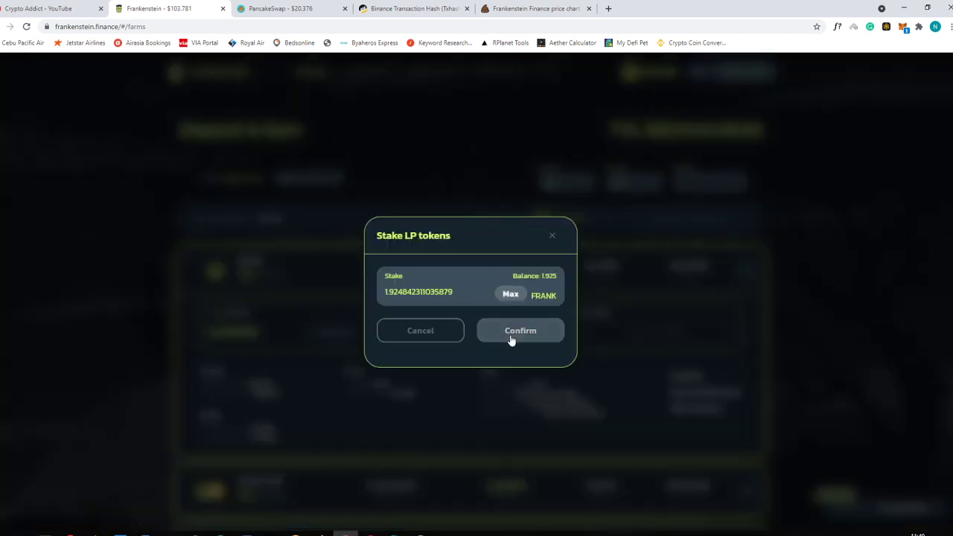
{"action": "left_click", "coordinate": [520, 331]}
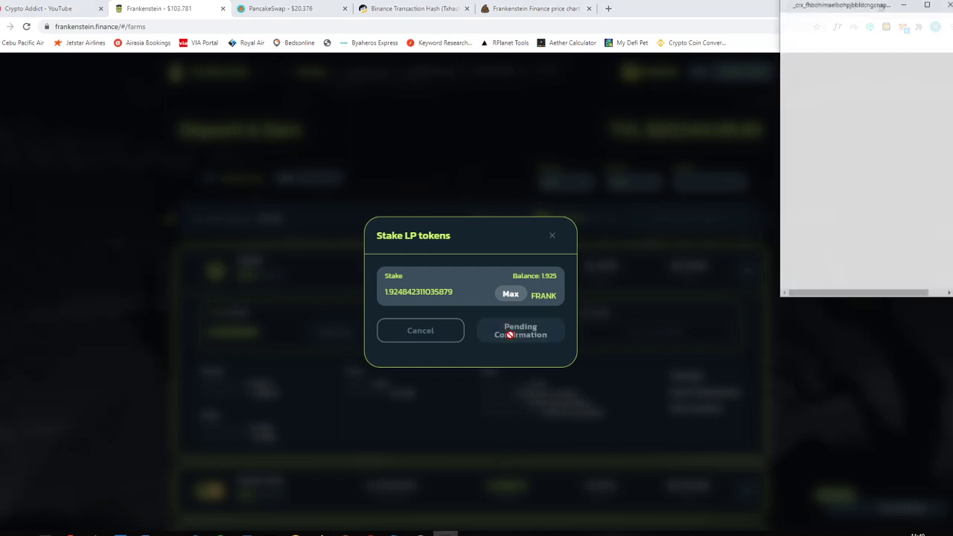
{"action": "scroll", "coordinate": [855, 193], "scroll_direction": "down", "scroll_amount": 1}
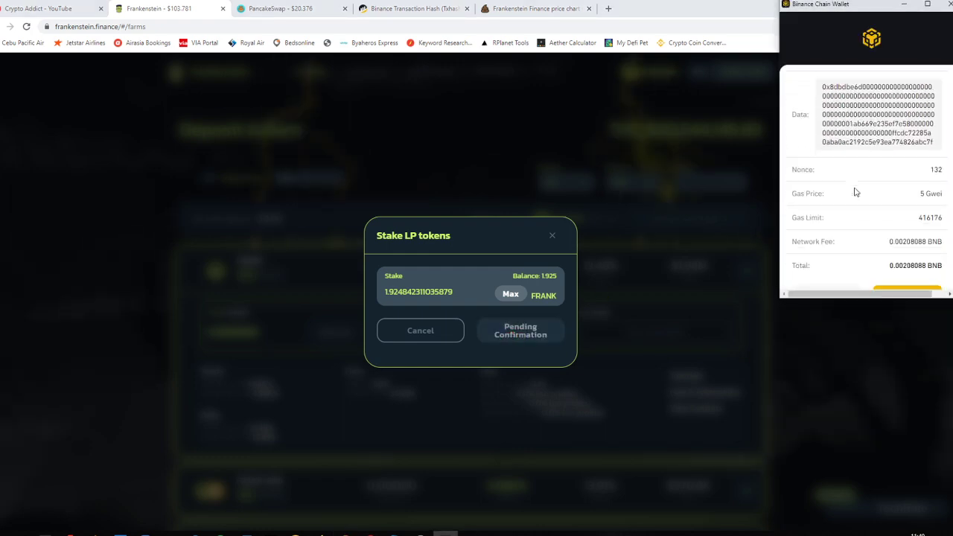
{"action": "scroll", "coordinate": [855, 192], "scroll_direction": "down", "scroll_amount": 1}
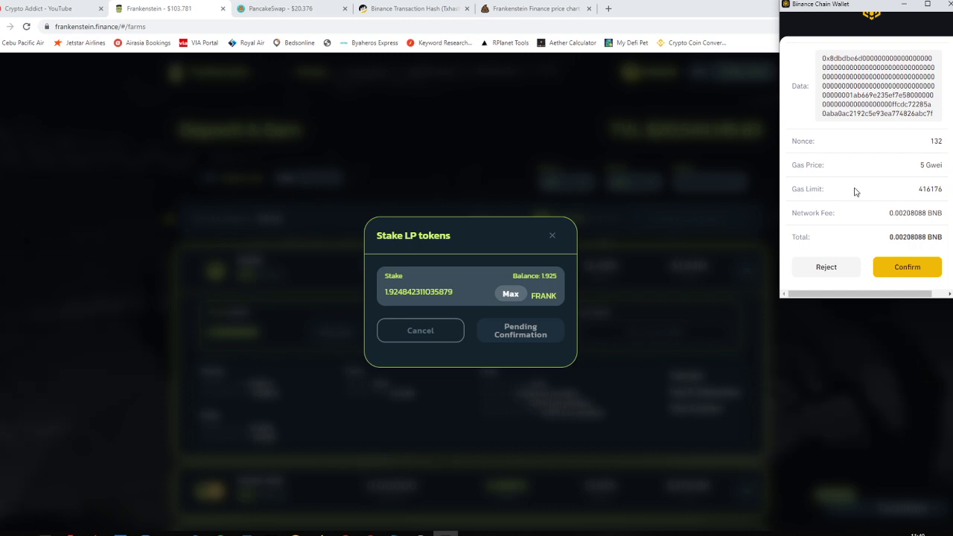
{"action": "left_click", "coordinate": [905, 267]}
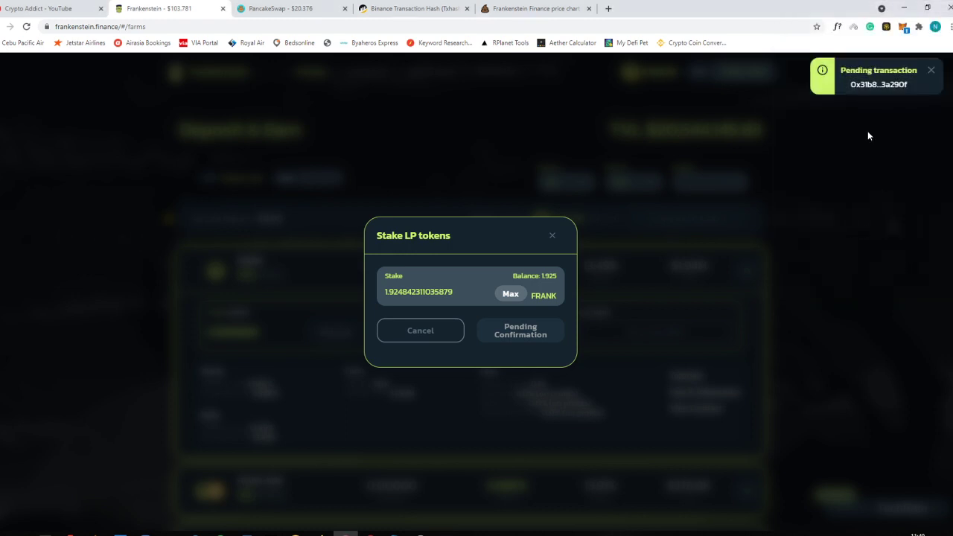
- Check the remaining balances in Binance Chain Wallet, close it, and inspect the USD value of the staked FRANK
{"action": "left_click", "coordinate": [886, 26]}
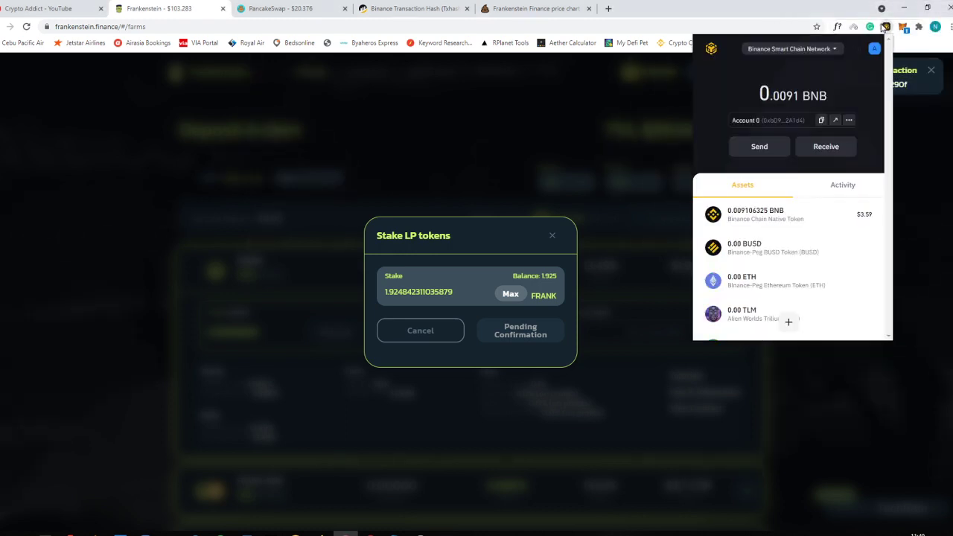
{"action": "left_click", "coordinate": [884, 27]}
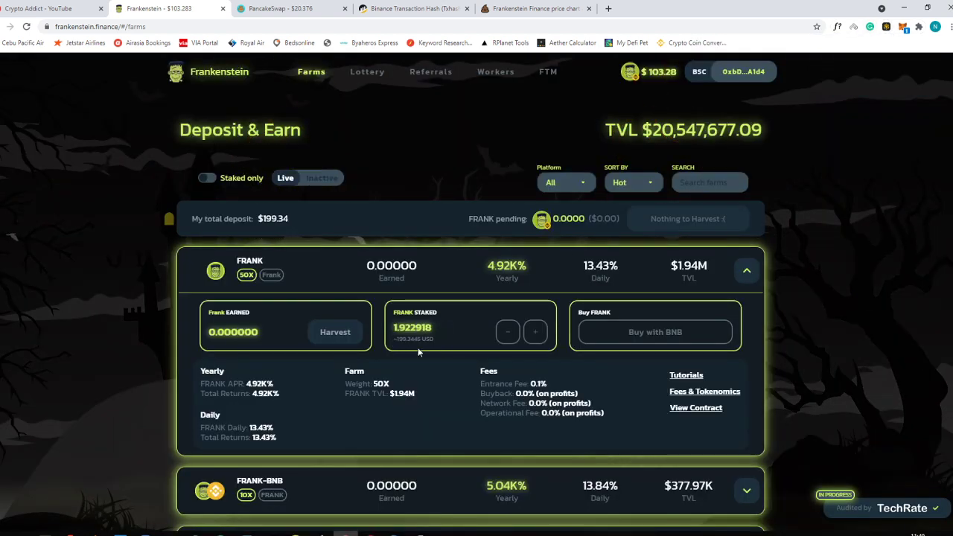
{"action": "left_click_drag", "start_coordinate": [398, 339], "coordinate": [433, 339]}
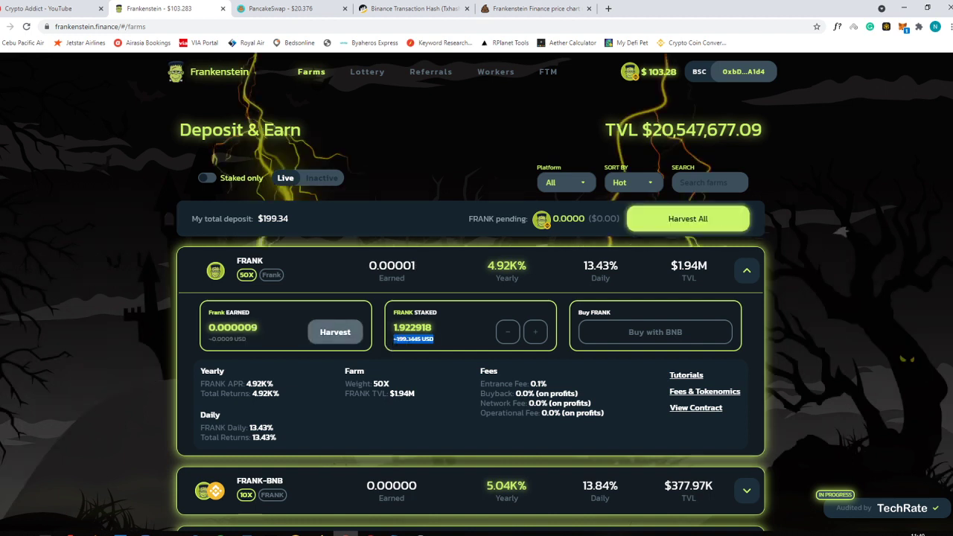
{"action": "left_click", "coordinate": [429, 341]}
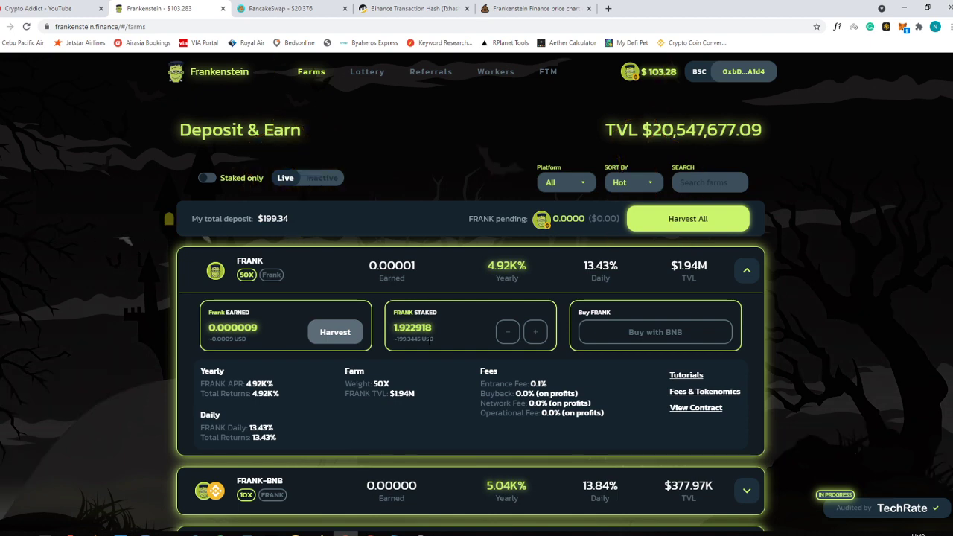
- Place the PooCoin tab beside the Frankenstein tab, look over the FRANK/BNB price chart, and return to the farms page
{"action": "left_click_drag", "start_coordinate": [532, 8], "coordinate": [255, 6]}
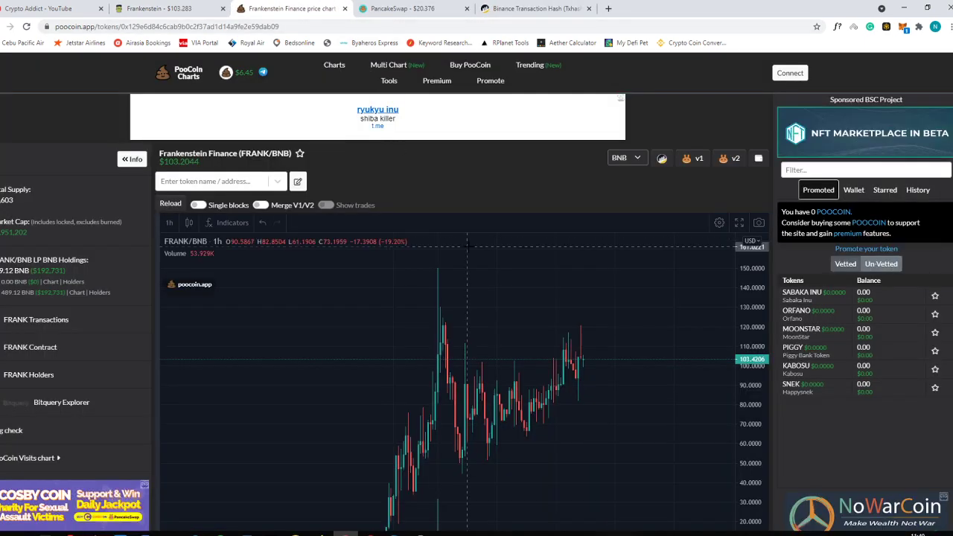
{"action": "left_click_drag", "start_coordinate": [468, 356], "coordinate": [499, 356]}
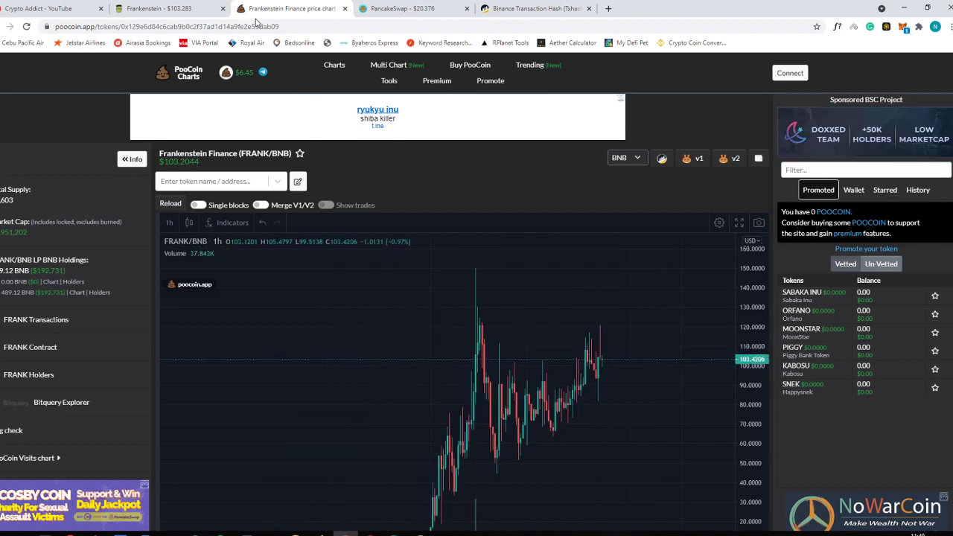
{"action": "key", "text": "ctrl+Page_Up"}
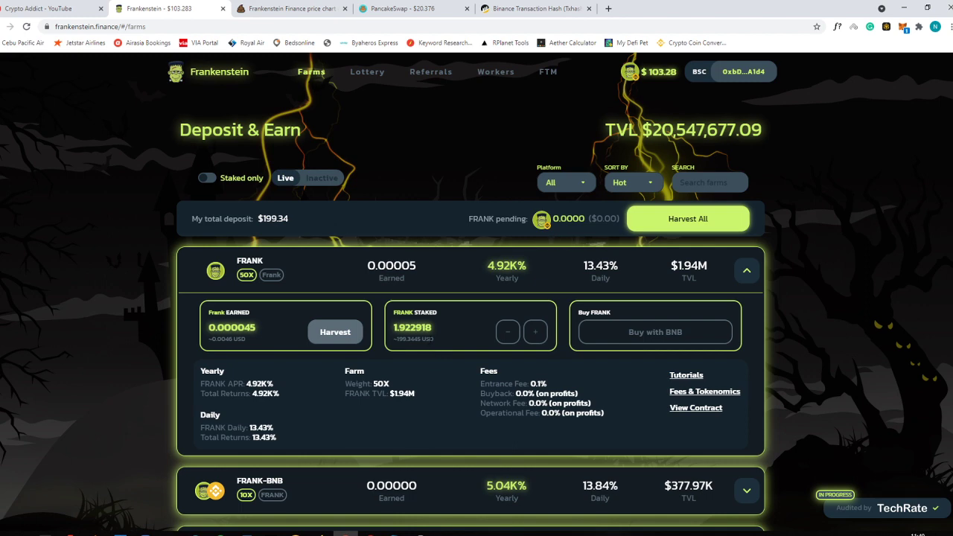
- Compare the USD value of the staked FRANK with the USD value of the earned FRANK
{"action": "mouse_move", "coordinate": [392, 341]}
{"action": "left_mouse_down"}
{"action": "mouse_move", "coordinate": [434, 340]}
{"action": "mouse_move", "coordinate": [397, 340]}
{"action": "left_mouse_up"}
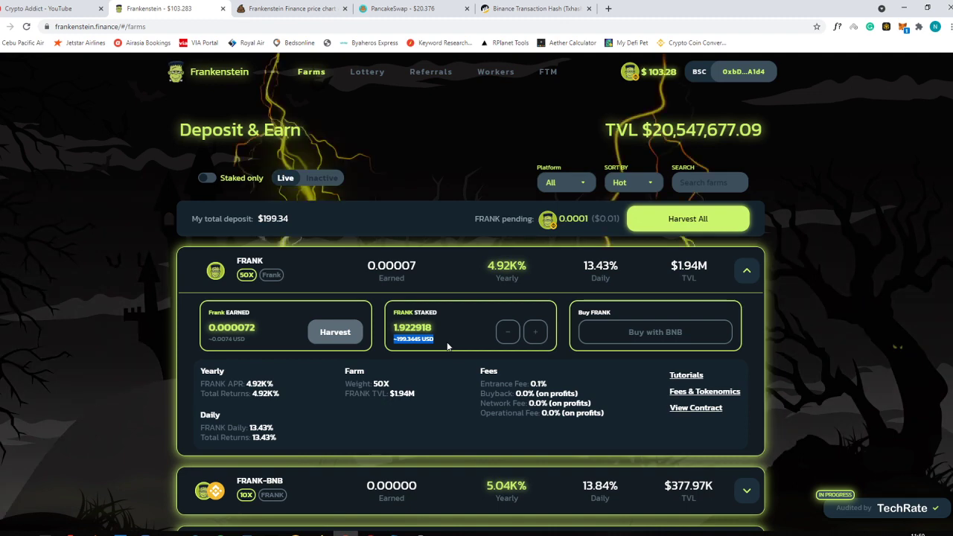
{"action": "left_click", "coordinate": [256, 341]}
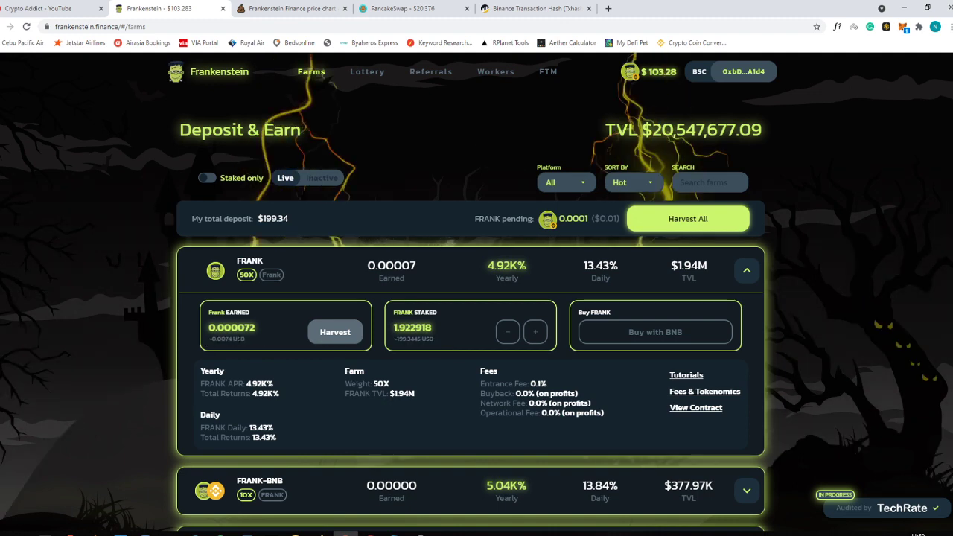
{"action": "left_click_drag", "start_coordinate": [252, 343], "coordinate": [208, 340]}
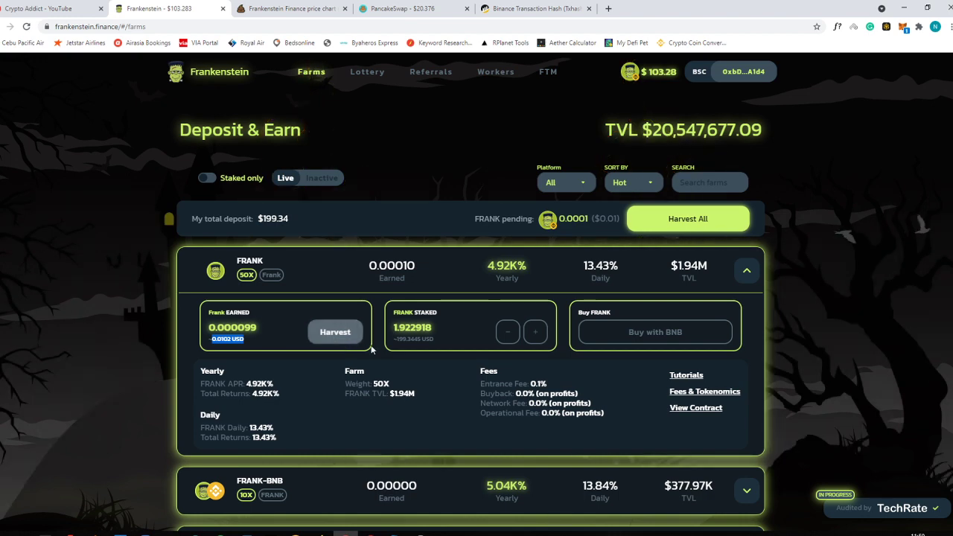
- Request a harvest of the earned FRANK, review its network fee in the wallet, and dismiss the request unconfirmed
{"action": "left_click", "coordinate": [328, 332]}
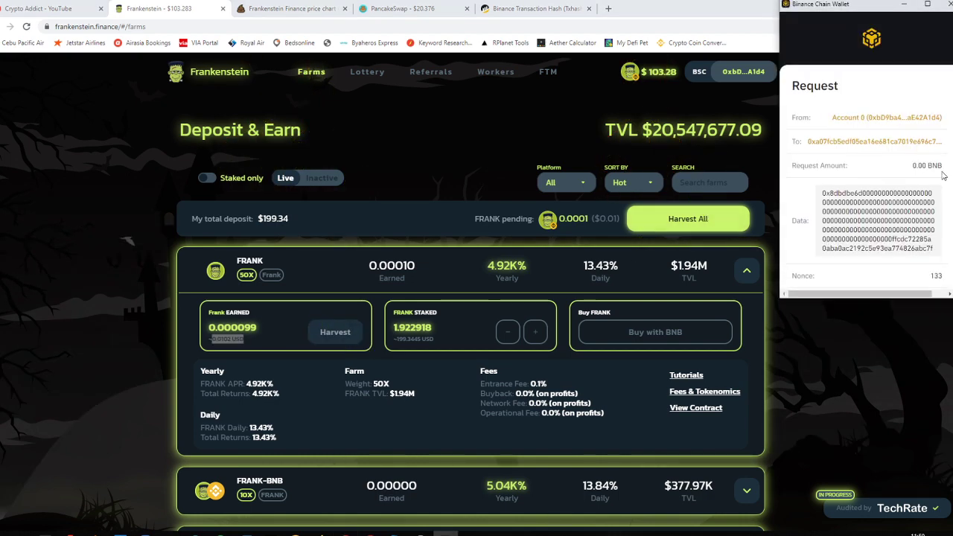
{"action": "scroll", "coordinate": [911, 106], "scroll_direction": "down", "scroll_amount": 3}
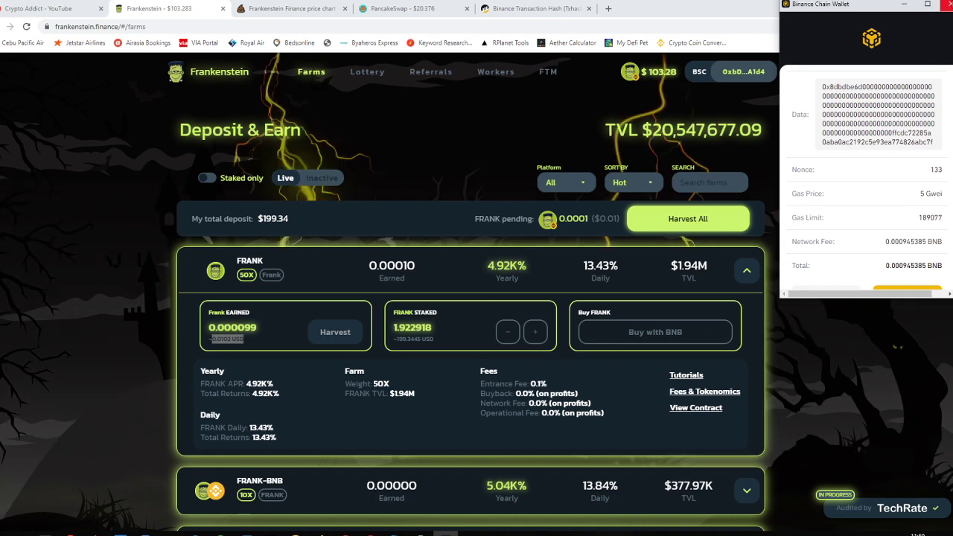
{"action": "left_click", "coordinate": [945, 3]}
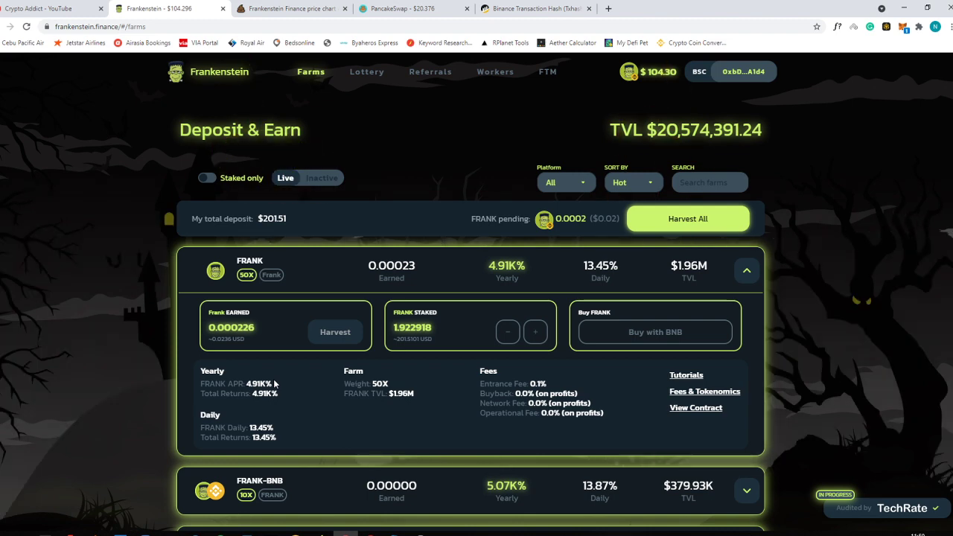
- Examine the FRANK farm's daily return, total value locked, and entrance fee
{"action": "double_click", "coordinate": [262, 429]}
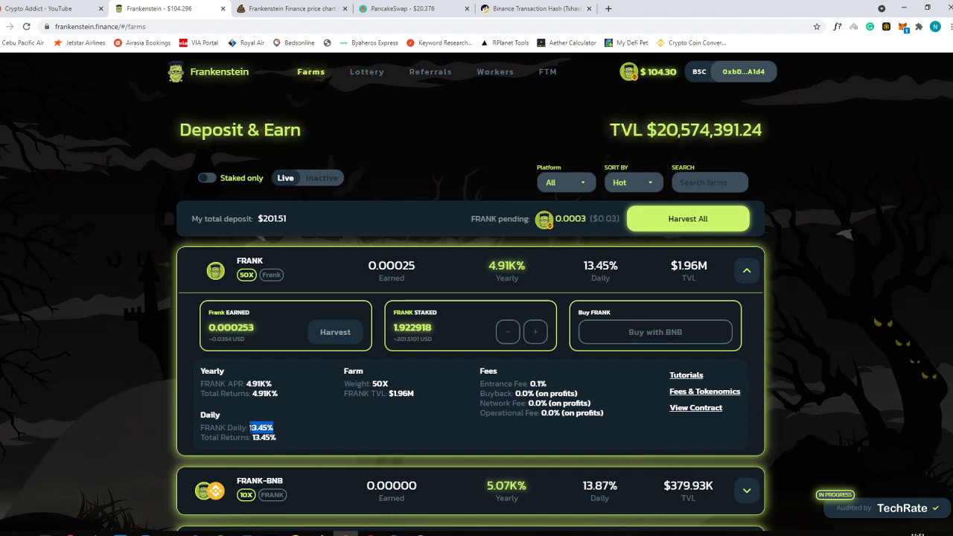
{"action": "left_click_drag", "start_coordinate": [336, 380], "coordinate": [704, 377]}
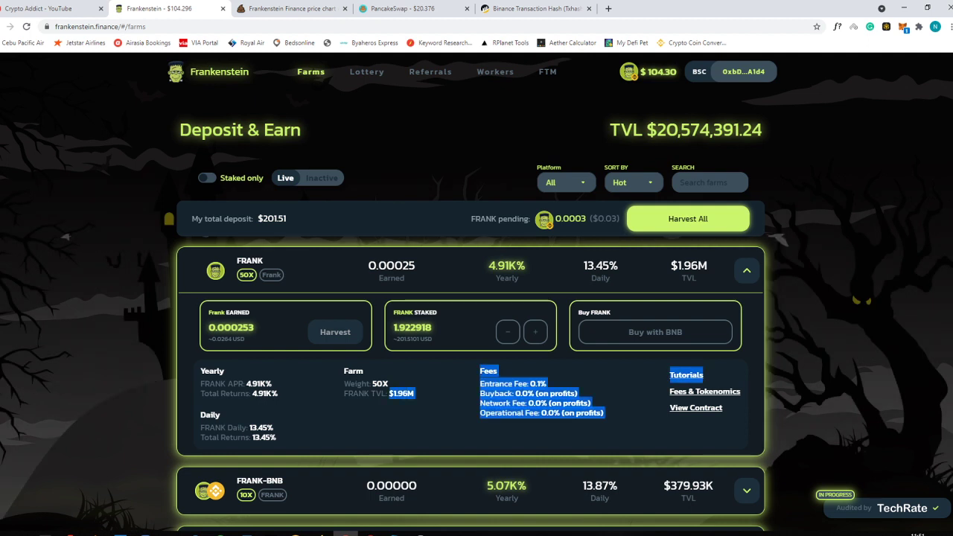
{"action": "left_click", "coordinate": [414, 392]}
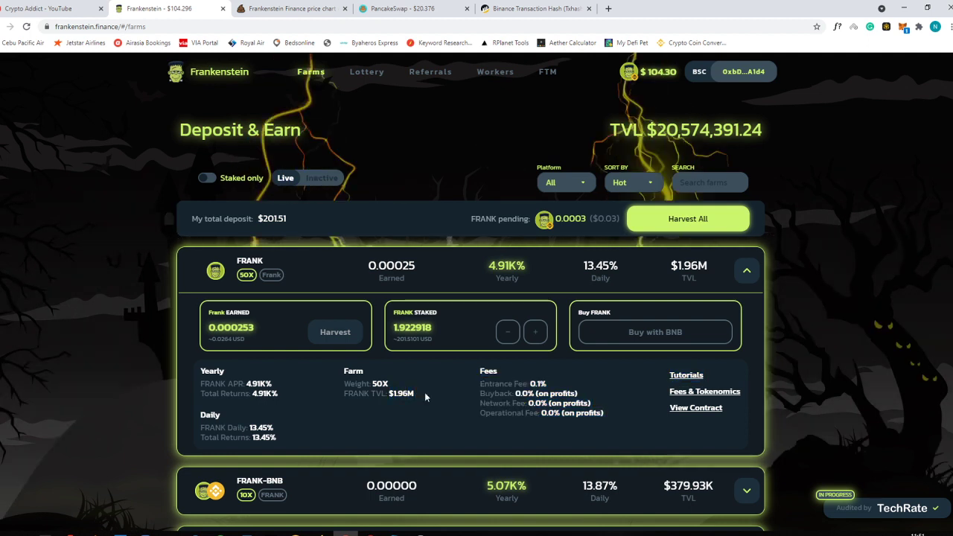
{"action": "double_click", "coordinate": [538, 383]}
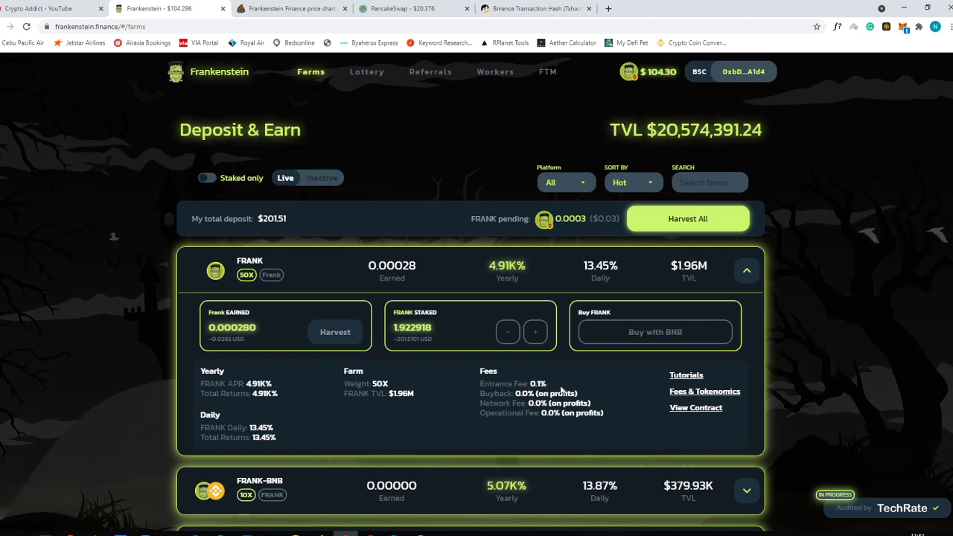
{"action": "left_click", "coordinate": [630, 412]}
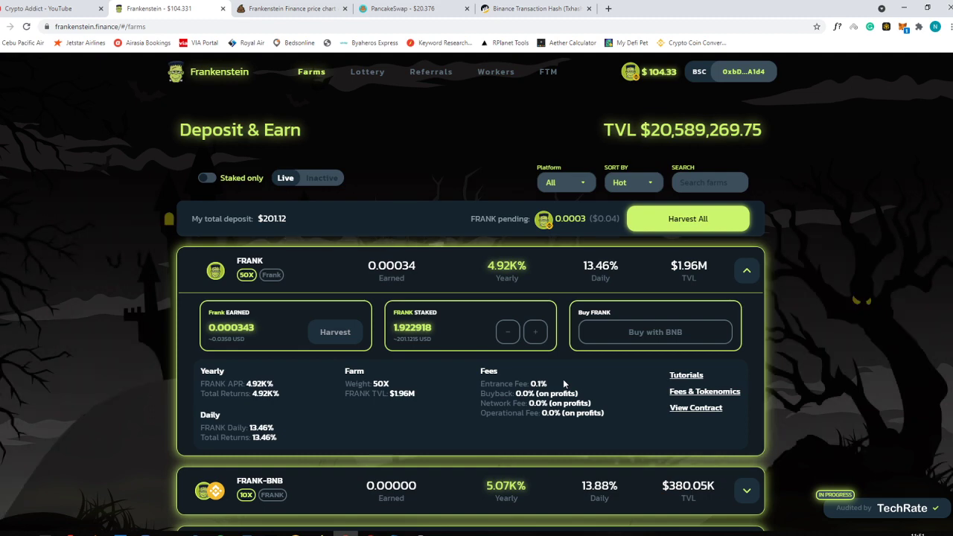
- Open the FRANK farm's Tutorials, Fees & Tokenomics, and View Contract links in separate new tabs
{"action": "right_click", "coordinate": [683, 380]}
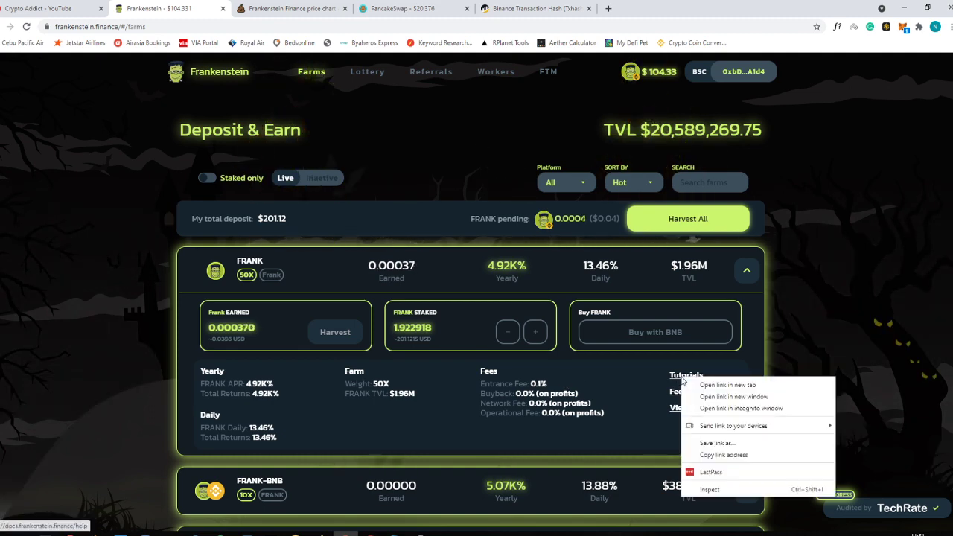
{"action": "left_click", "coordinate": [726, 385]}
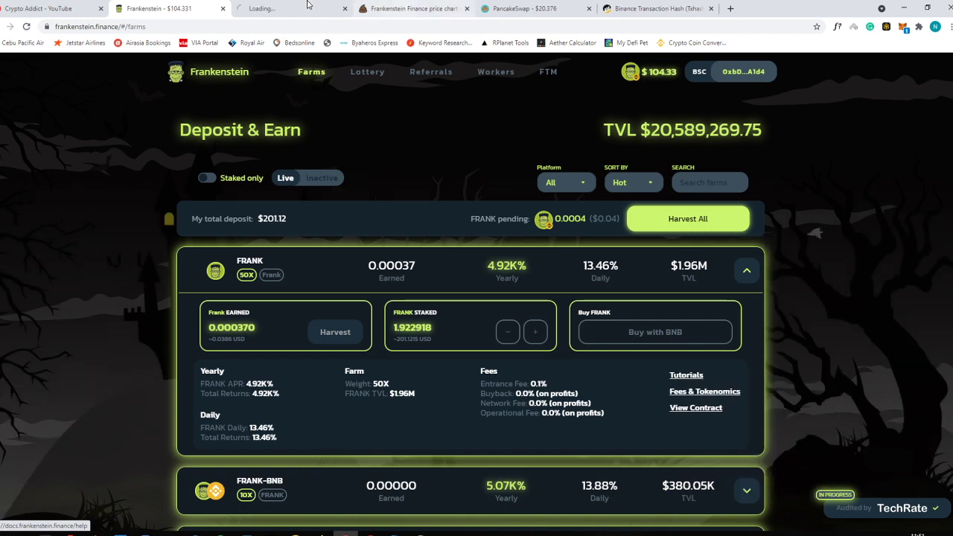
{"action": "right_click", "coordinate": [722, 388]}
{"action": "left_click", "coordinate": [745, 395]}
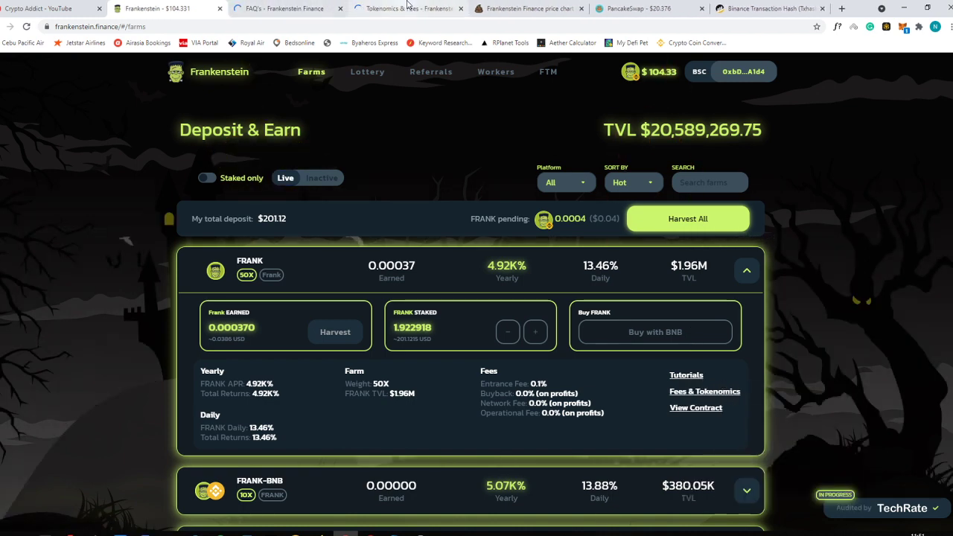
{"action": "right_click", "coordinate": [680, 412]}
{"action": "left_click", "coordinate": [704, 419]}
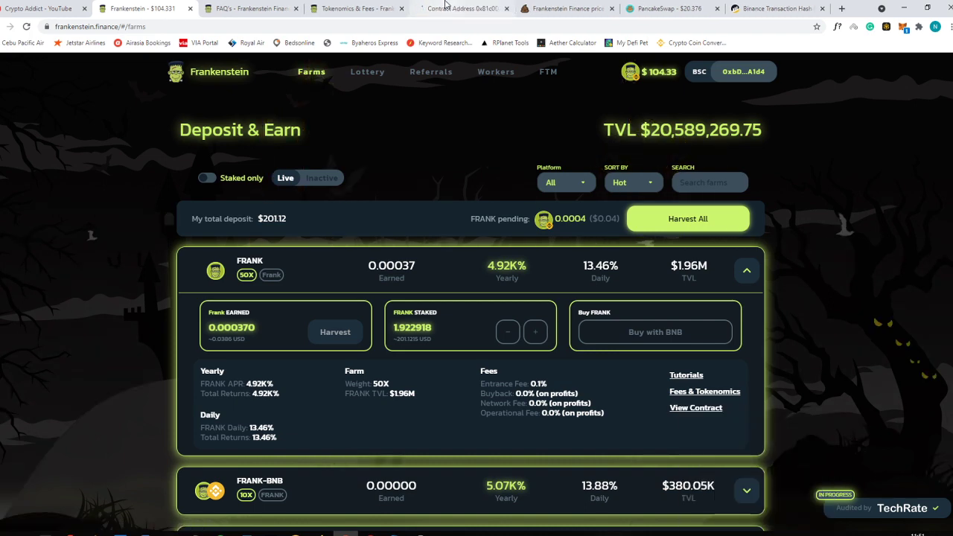
- View the BscScan contract page, and read the FRANK reward distribution and the Roadmap in the Frankenstein Finance docs
{"action": "left_click", "coordinate": [455, 8]}
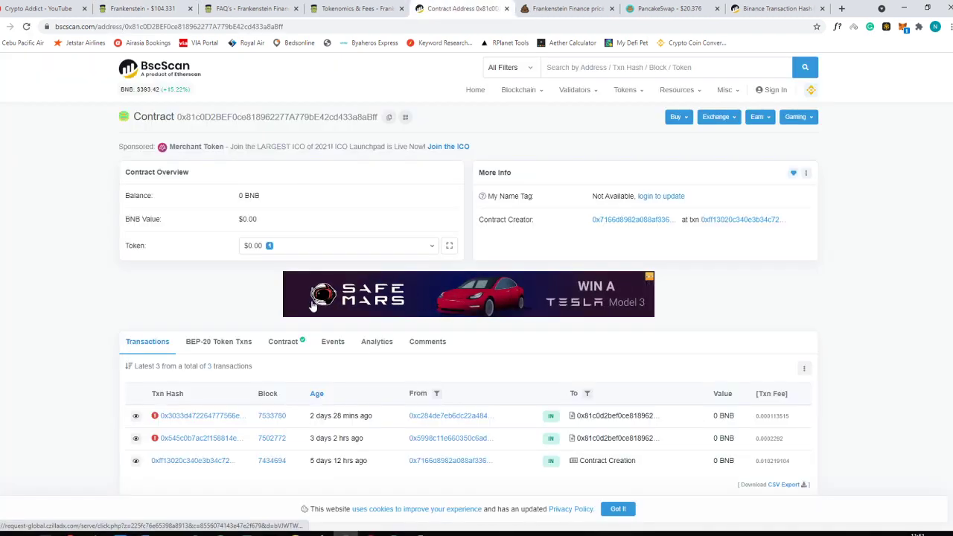
{"action": "left_click", "coordinate": [354, 8]}
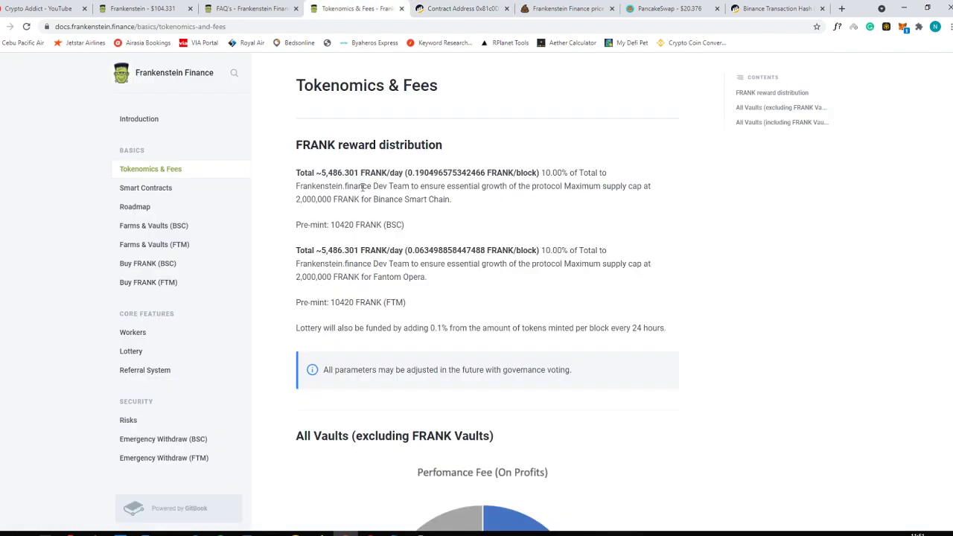
{"action": "left_click_drag", "start_coordinate": [322, 177], "coordinate": [462, 210]}
{"action": "left_click", "coordinate": [462, 209]}
{"action": "left_click", "coordinate": [152, 206]}
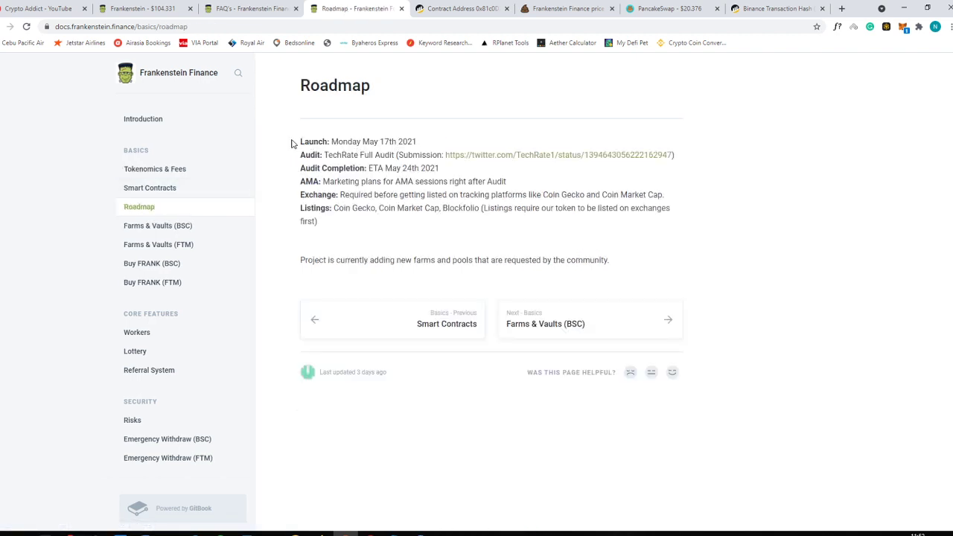
- View the docs' FAQ's page and browse the other farms listed on the Frankenstein farms page
{"action": "left_click", "coordinate": [257, 8]}
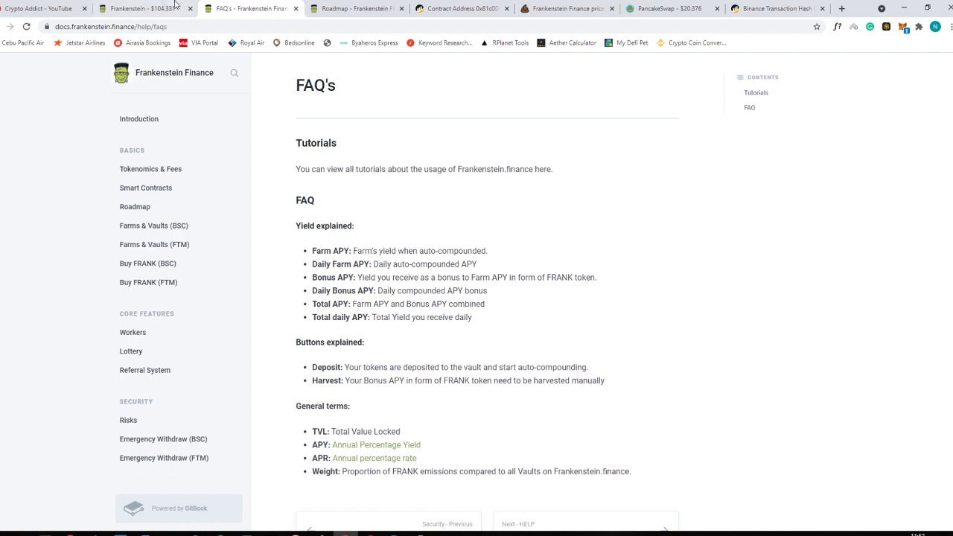
{"action": "left_click", "coordinate": [149, 8]}
{"action": "scroll", "coordinate": [778, 236], "scroll_direction": "down", "scroll_amount": 3}
{"action": "scroll", "coordinate": [410, 294], "scroll_direction": "down", "scroll_amount": 9}
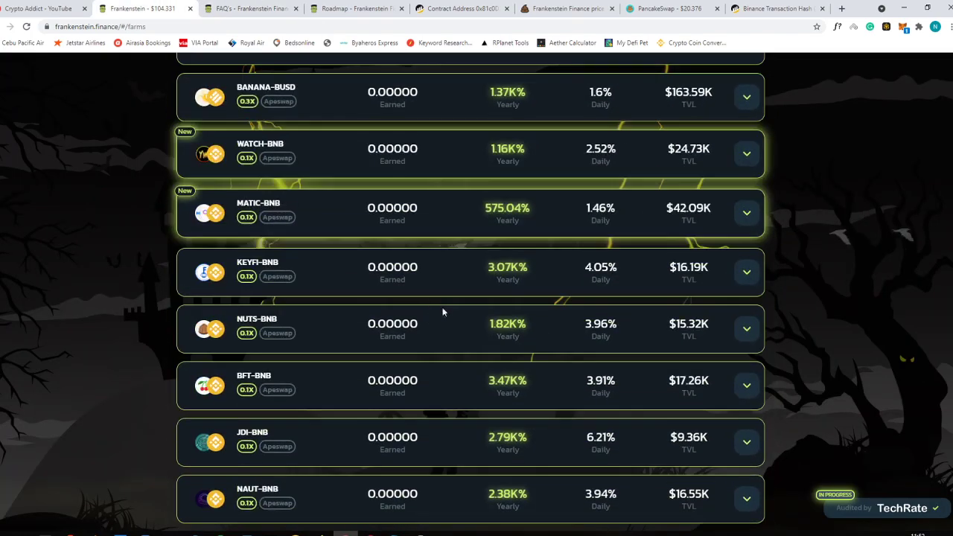
{"action": "scroll", "coordinate": [443, 313], "scroll_direction": "up", "scroll_amount": 11}
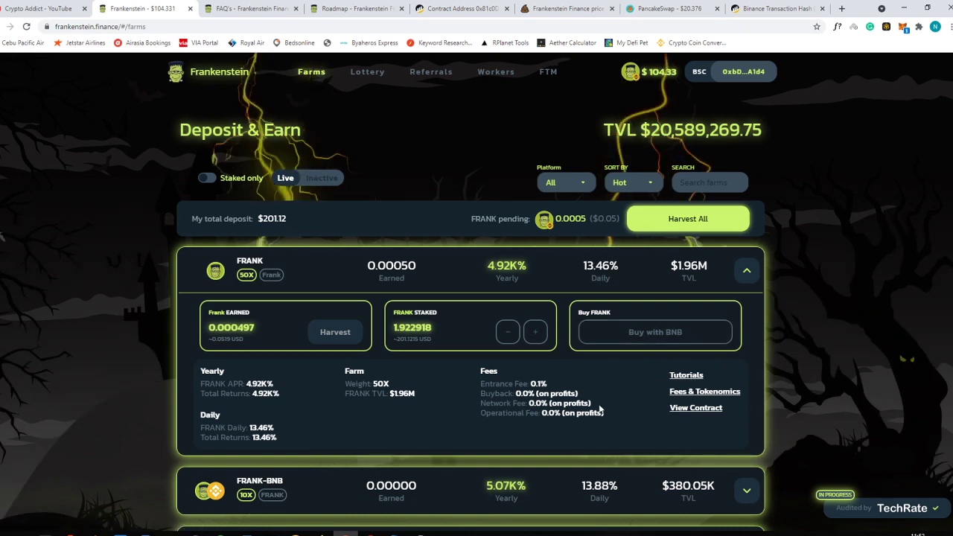
- Open the Risks page in the docs and read its sections from General DeFi Risks through APRs/Returns
{"action": "left_click", "coordinate": [277, 5]}
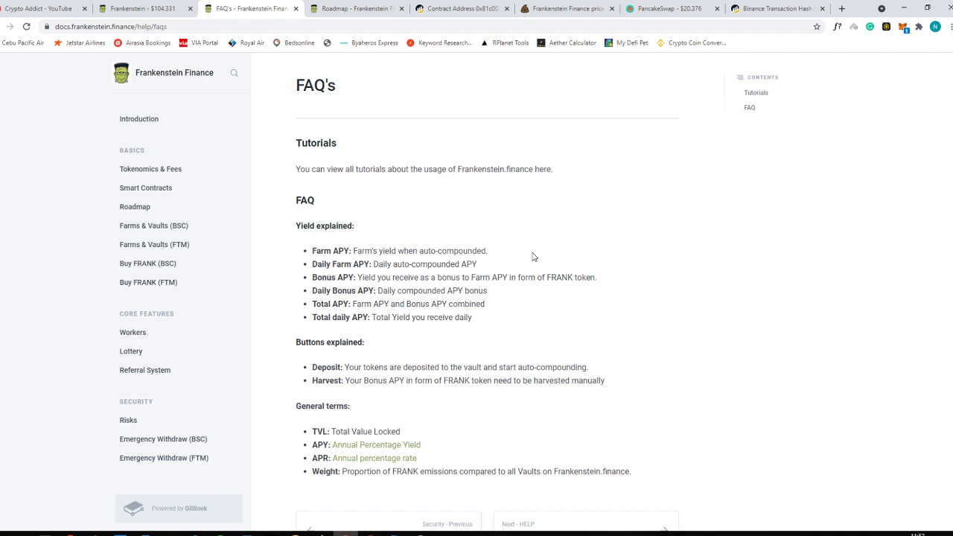
{"action": "scroll", "coordinate": [171, 391], "scroll_direction": "down", "scroll_amount": 1}
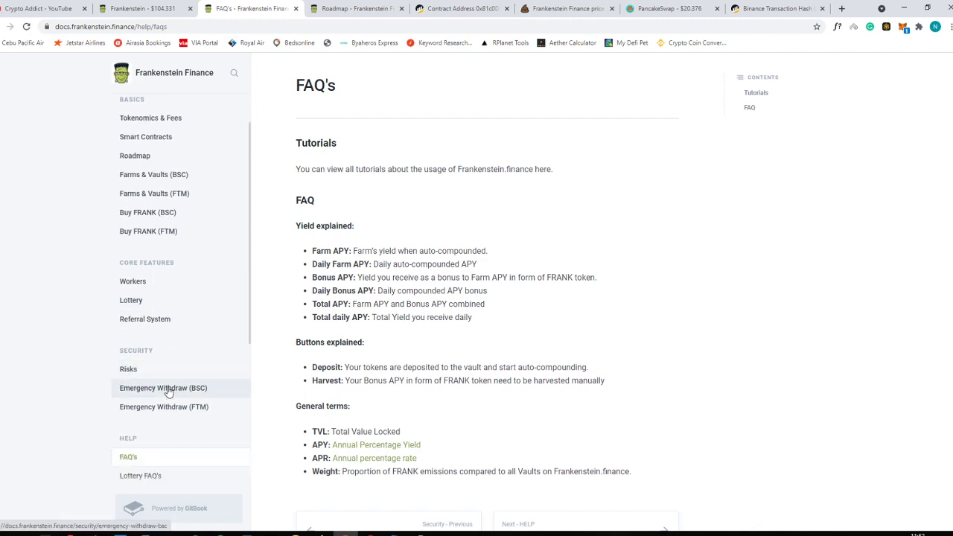
{"action": "left_click", "coordinate": [129, 370]}
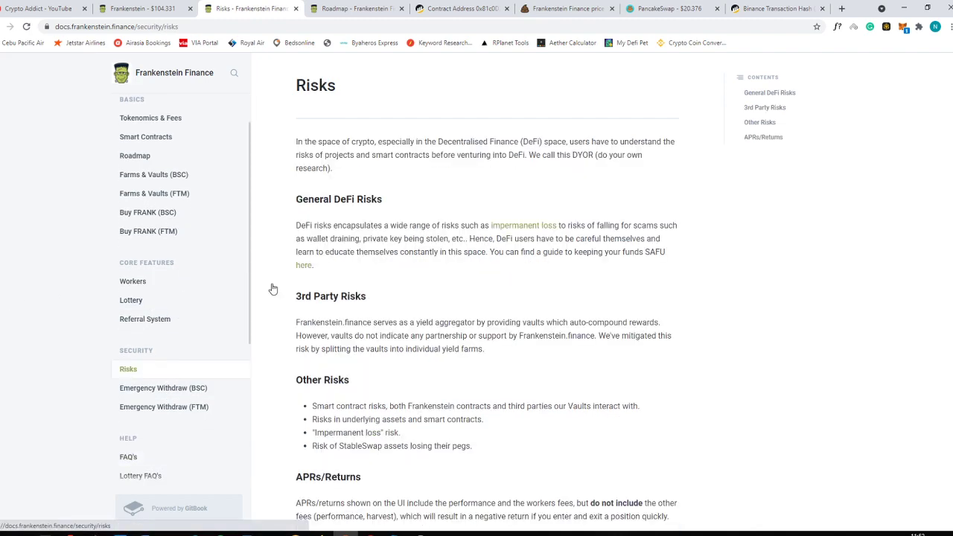
{"action": "scroll", "coordinate": [395, 116], "scroll_direction": "down", "scroll_amount": 2}
{"action": "scroll", "coordinate": [298, 221], "scroll_direction": "up", "scroll_amount": 2}
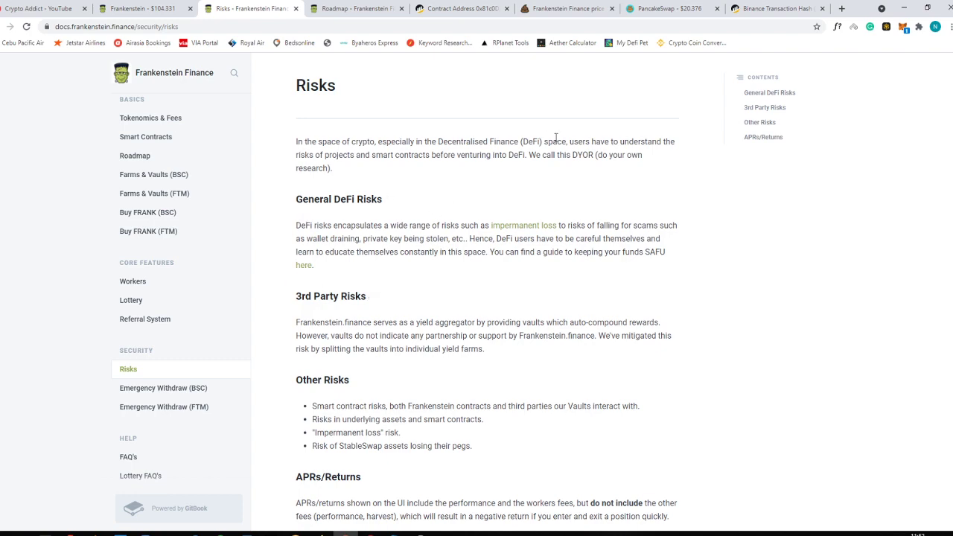
{"action": "scroll", "coordinate": [521, 269], "scroll_direction": "down", "scroll_amount": 2}
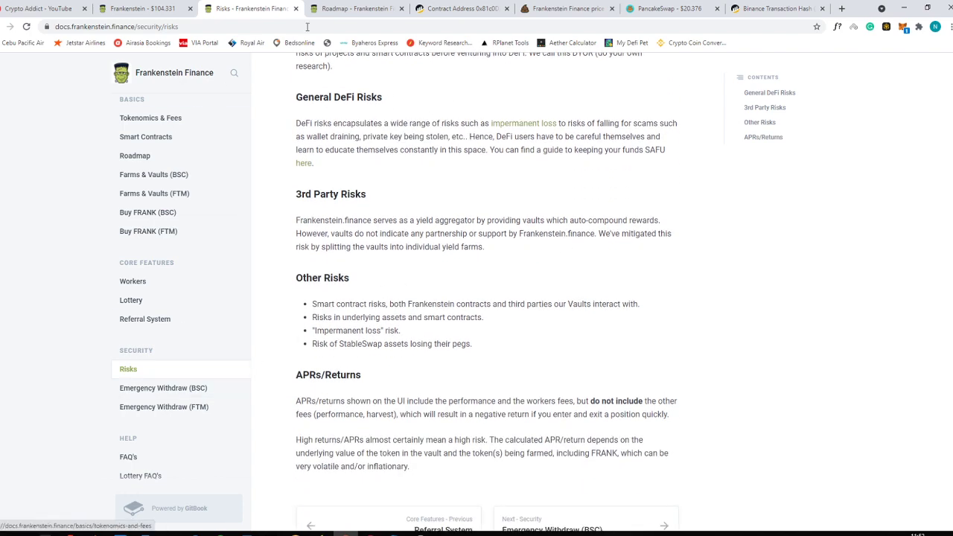
{"action": "scroll", "coordinate": [207, 298], "scroll_direction": "down", "scroll_amount": 2}
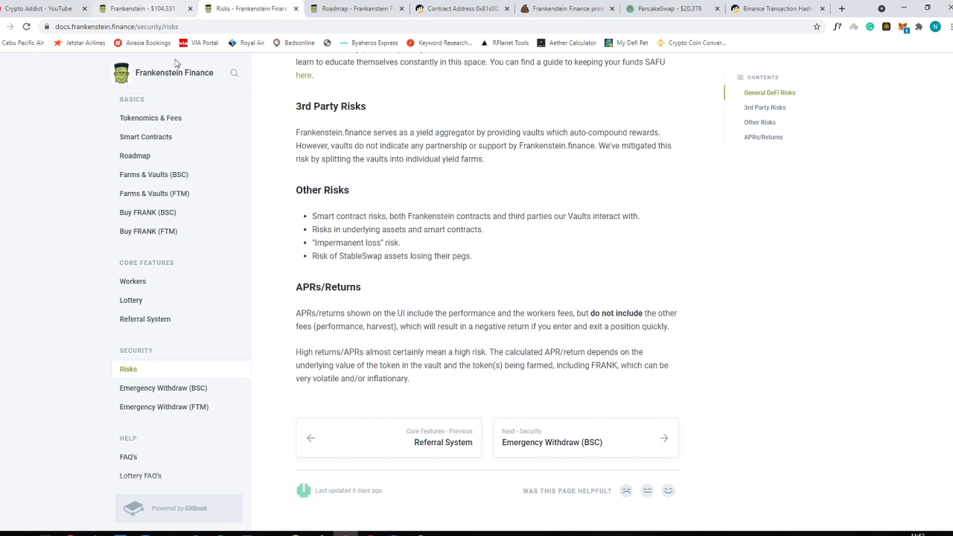
{"action": "scroll", "coordinate": [144, 139], "scroll_direction": "up", "scroll_amount": 1}
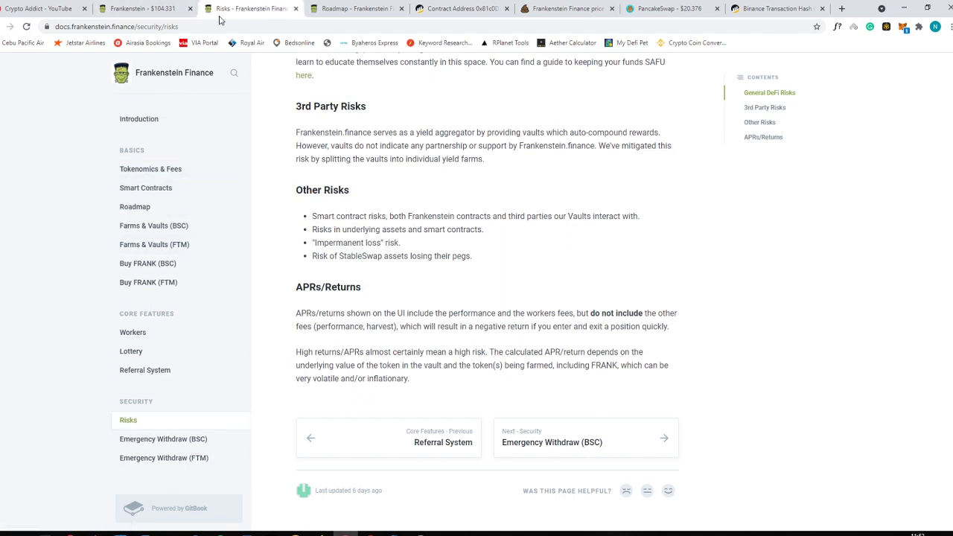
- Check the TechRate audit badge on the farms page and open the Introduction page in the docs
{"action": "left_click", "coordinate": [142, 8]}
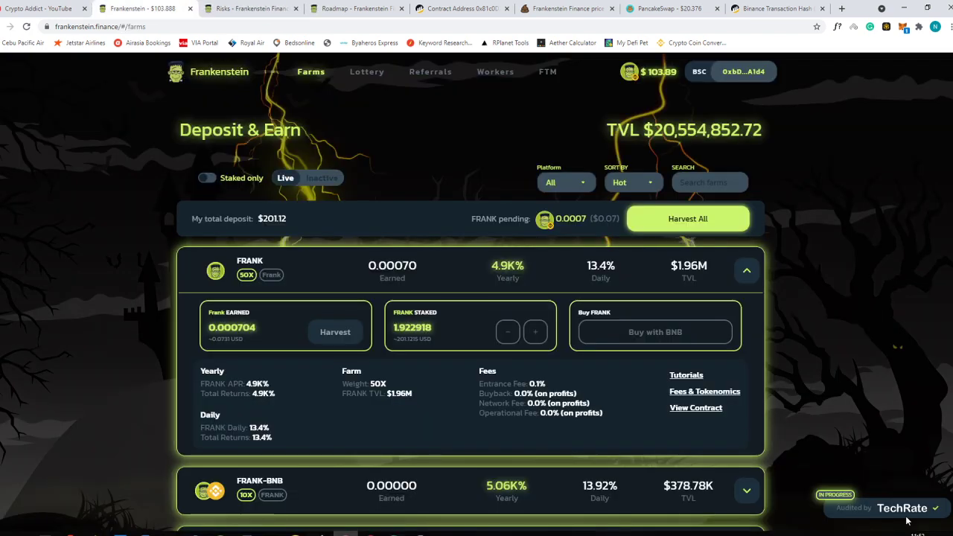
{"action": "left_click", "coordinate": [213, 4]}
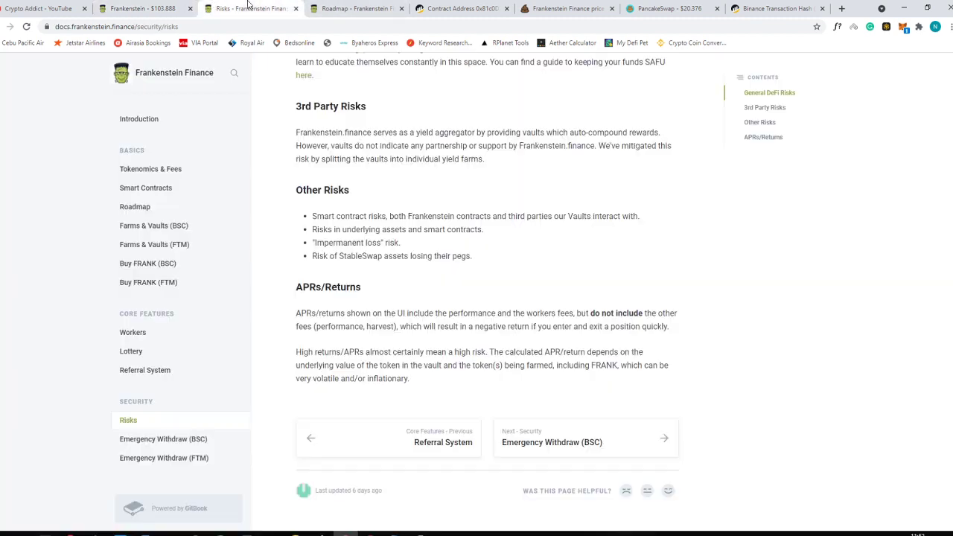
{"action": "scroll", "coordinate": [165, 102], "scroll_direction": "up", "scroll_amount": 3}
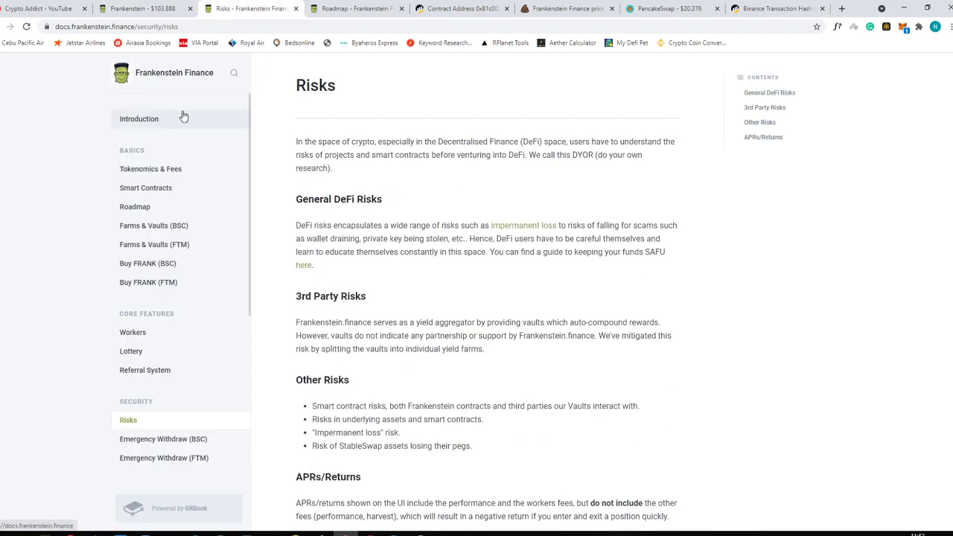
{"action": "left_click", "coordinate": [183, 118]}
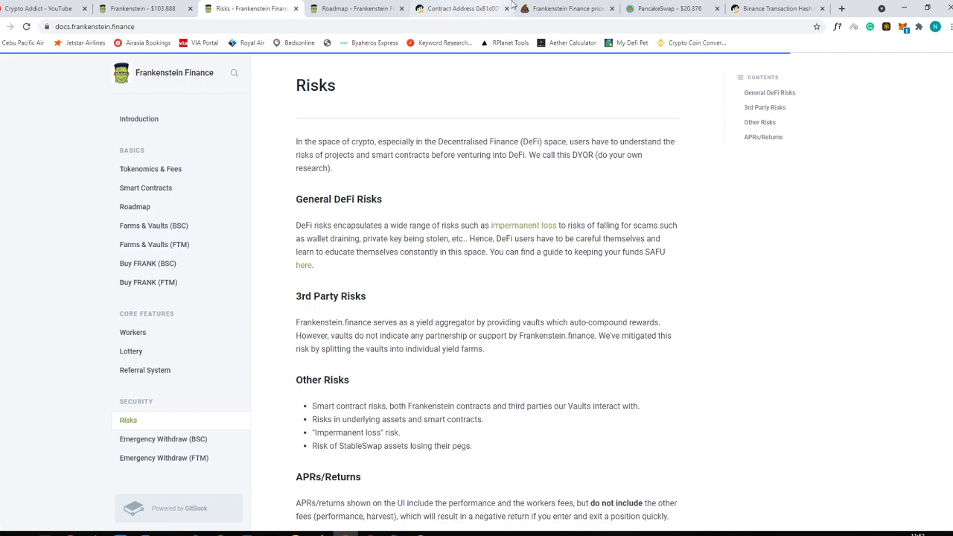
- Review the Roadmap and Introduction pages in the docs alongside the FRANK farm's details
{"action": "left_click", "coordinate": [393, 6]}
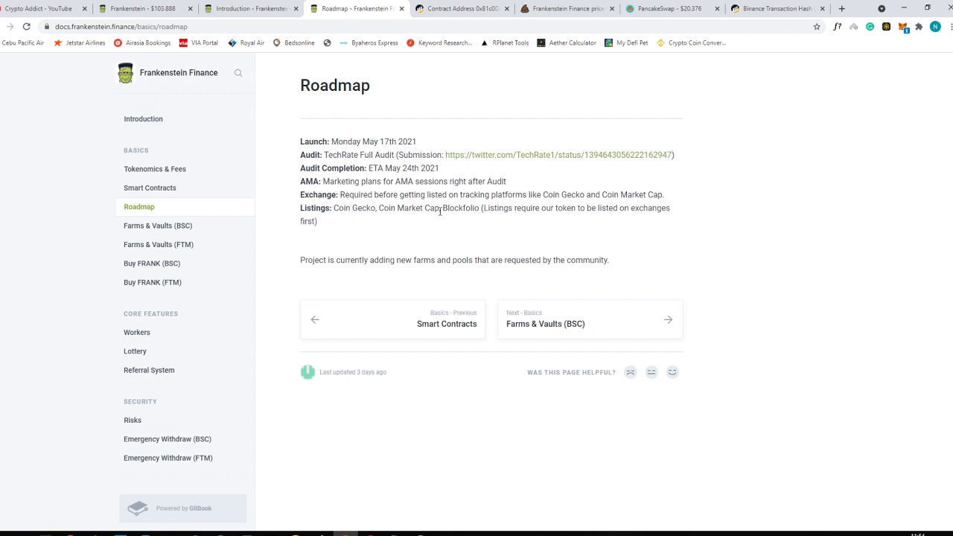
{"action": "left_click", "coordinate": [248, 6]}
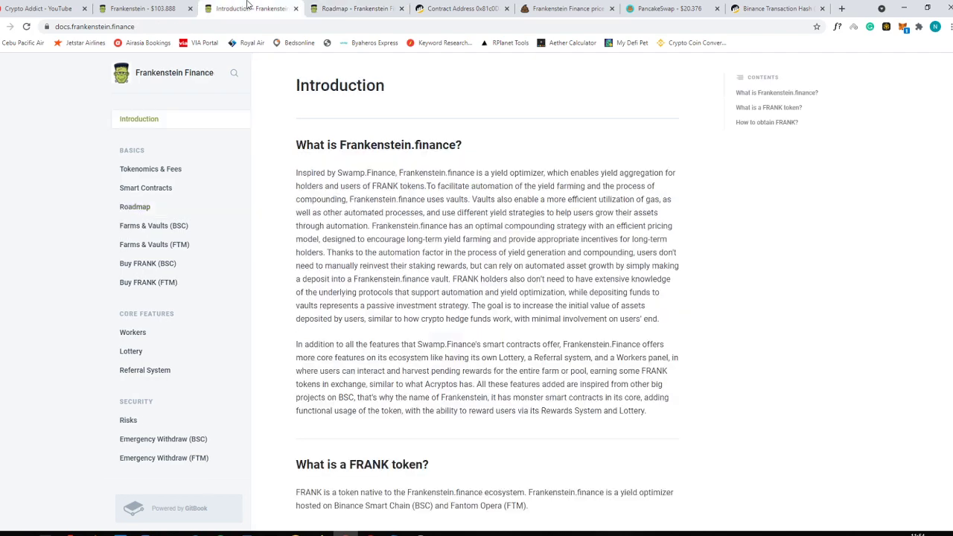
{"action": "left_click", "coordinate": [183, 9]}
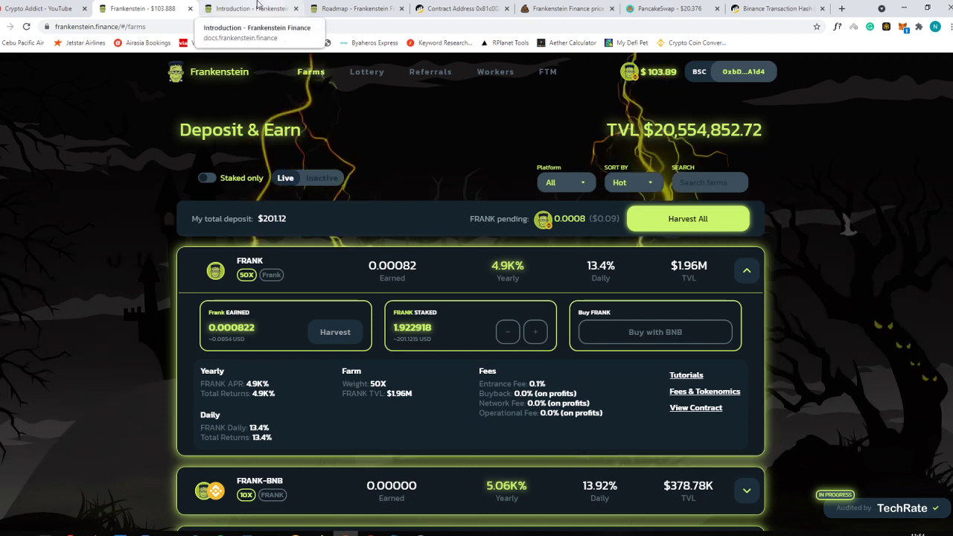
{"action": "left_click", "coordinate": [347, 7]}
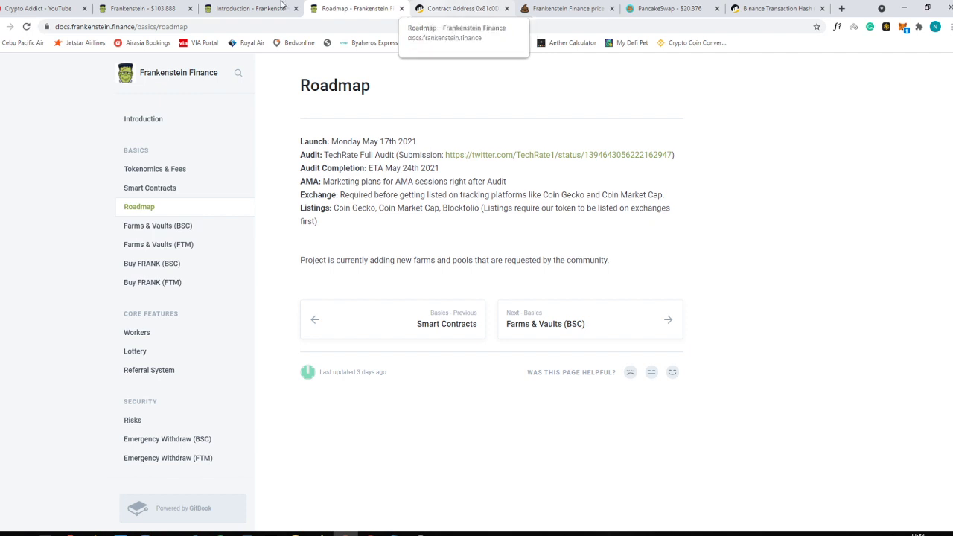
- Dismiss the PancakeSwap transaction-submitted notice and place the PancakeSwap tab directly beside the Frankenstein farms tab
{"action": "left_click_drag", "start_coordinate": [659, 8], "coordinate": [365, 7]}
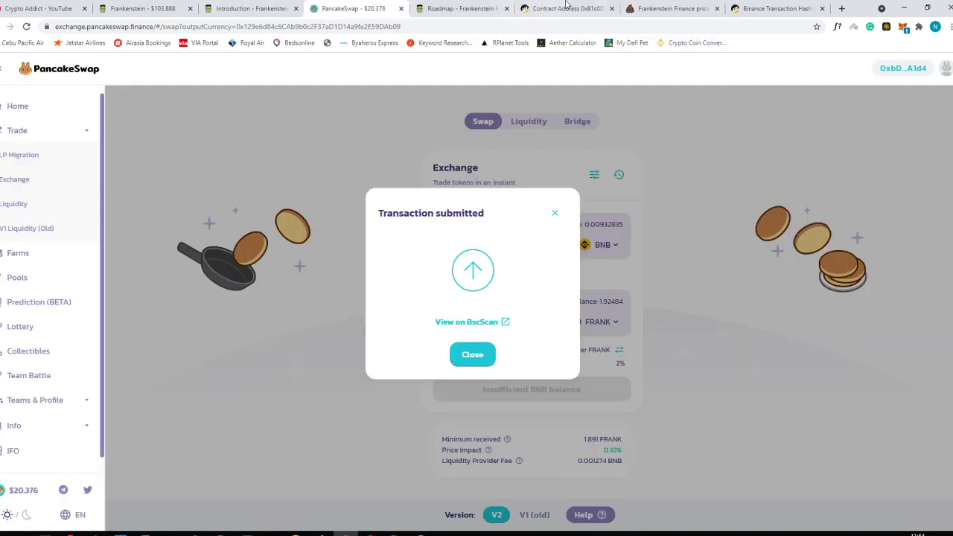
{"action": "left_click", "coordinate": [473, 356]}
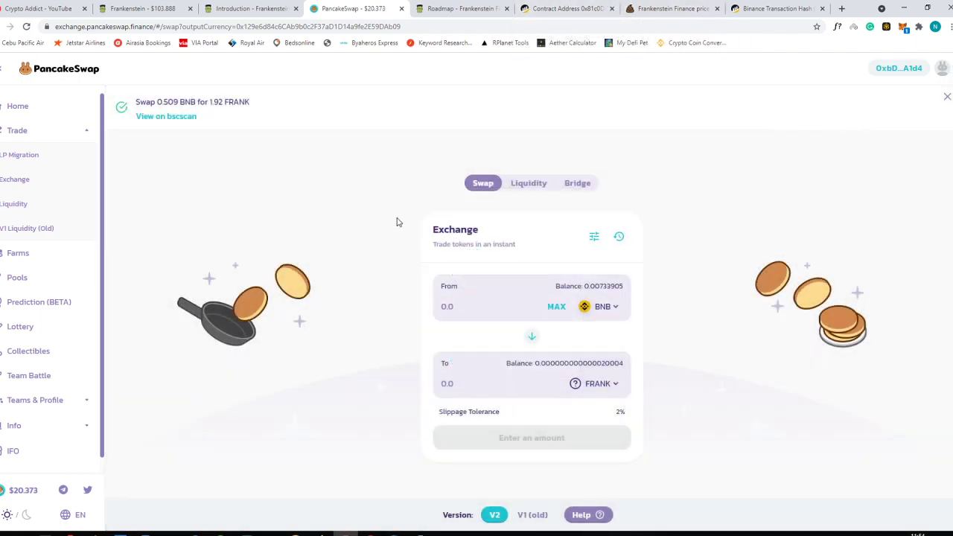
{"action": "left_click", "coordinate": [252, 8]}
{"action": "left_click", "coordinate": [145, 8]}
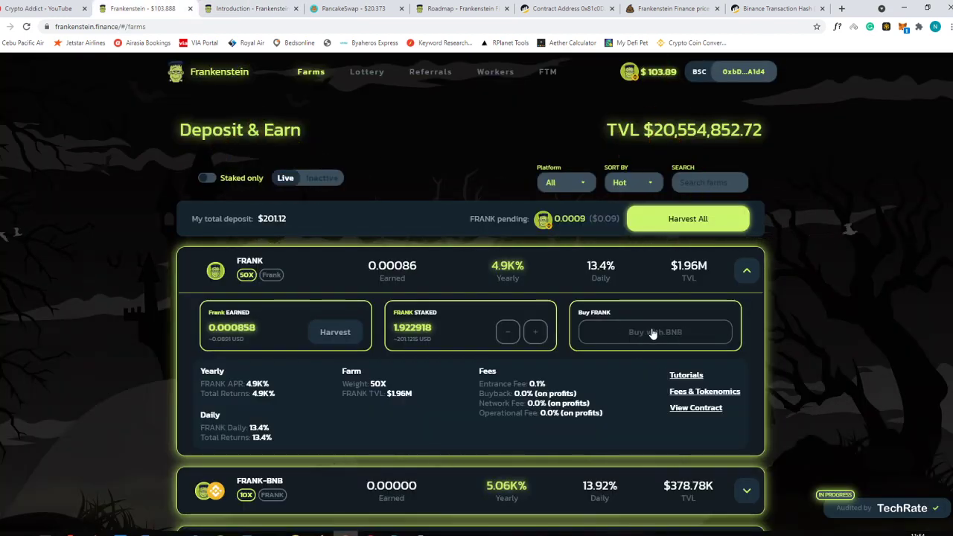
{"action": "left_click_drag", "start_coordinate": [358, 4], "coordinate": [274, 4]}
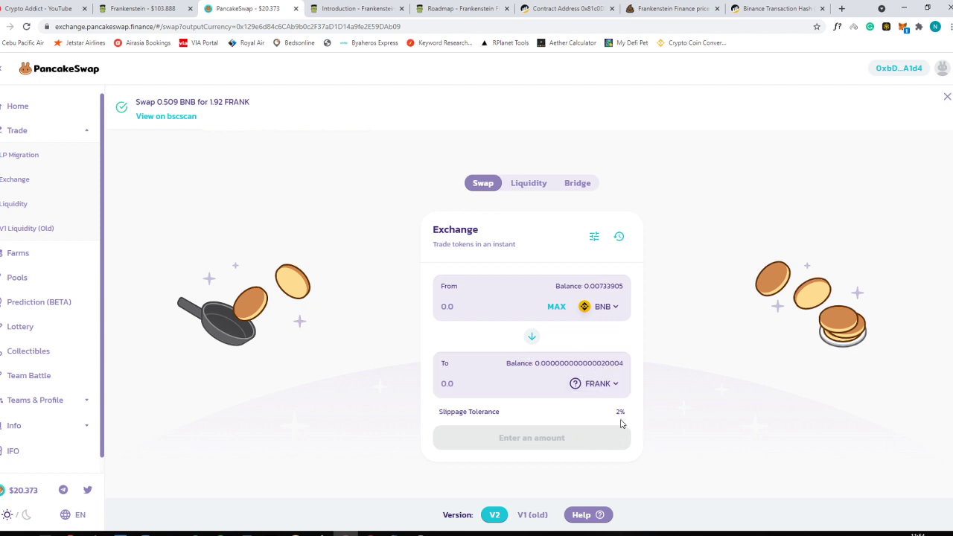
- View the tokens available to swap from on PancakeSwap, keep BNB selected, and return to the Frankenstein farms page
{"action": "scroll", "coordinate": [531, 380], "scroll_direction": "down", "scroll_amount": 1}
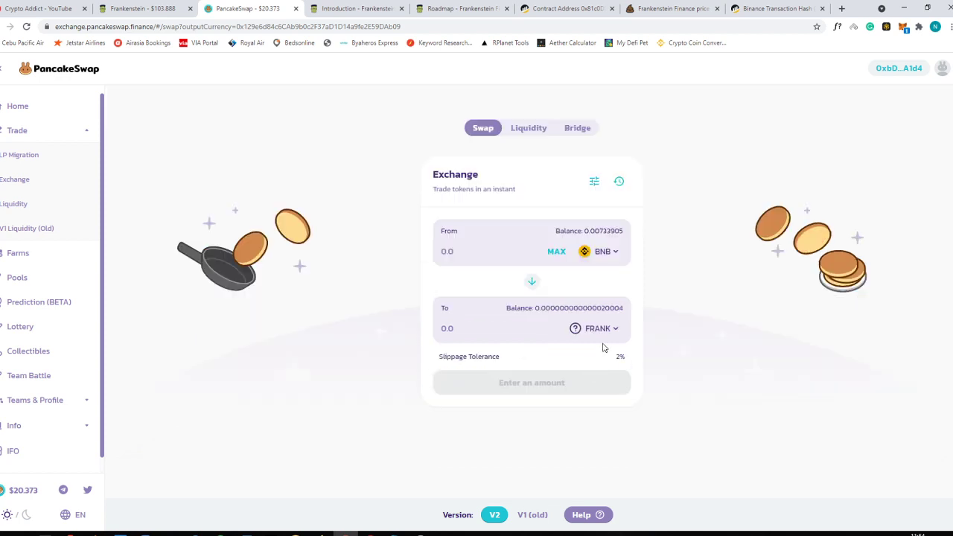
{"action": "left_click", "coordinate": [592, 254]}
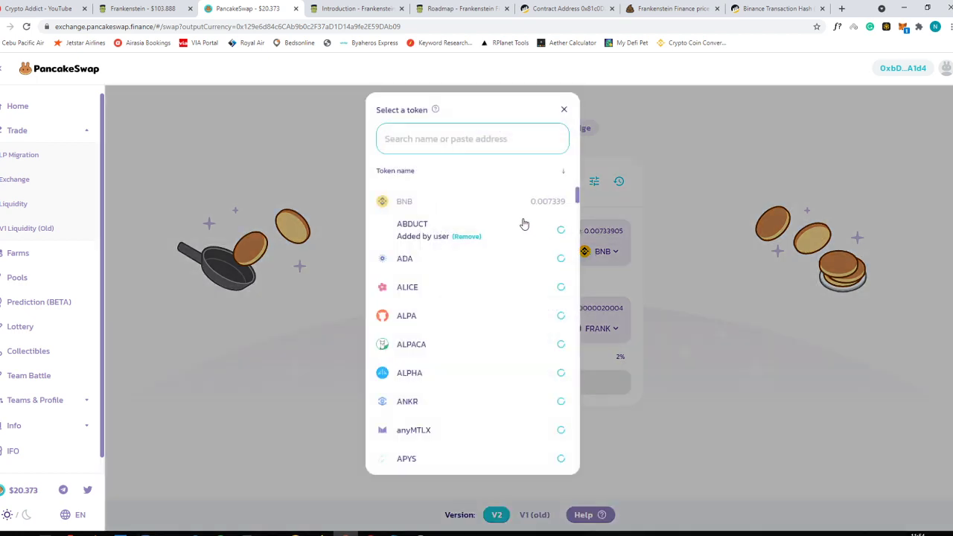
{"action": "left_click", "coordinate": [299, 264]}
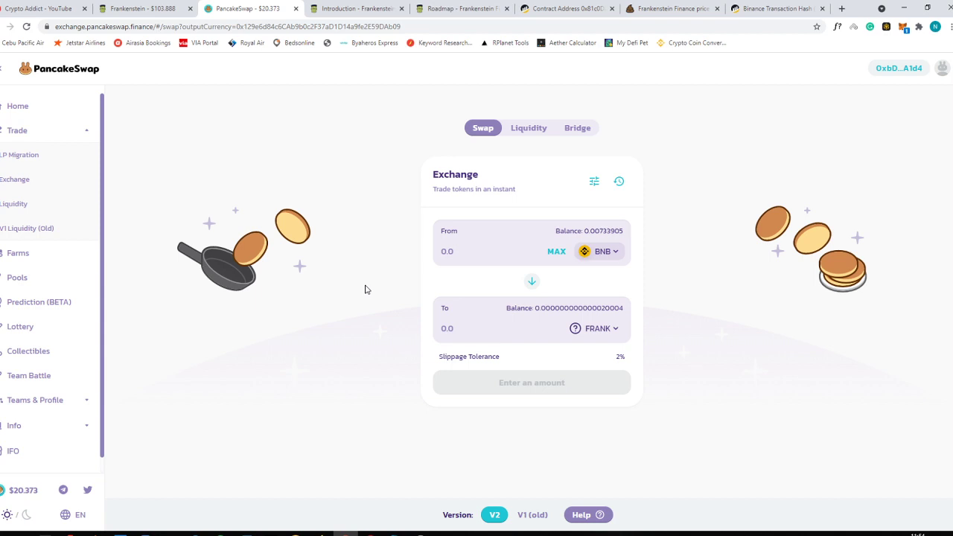
{"action": "left_click", "coordinate": [181, 6]}
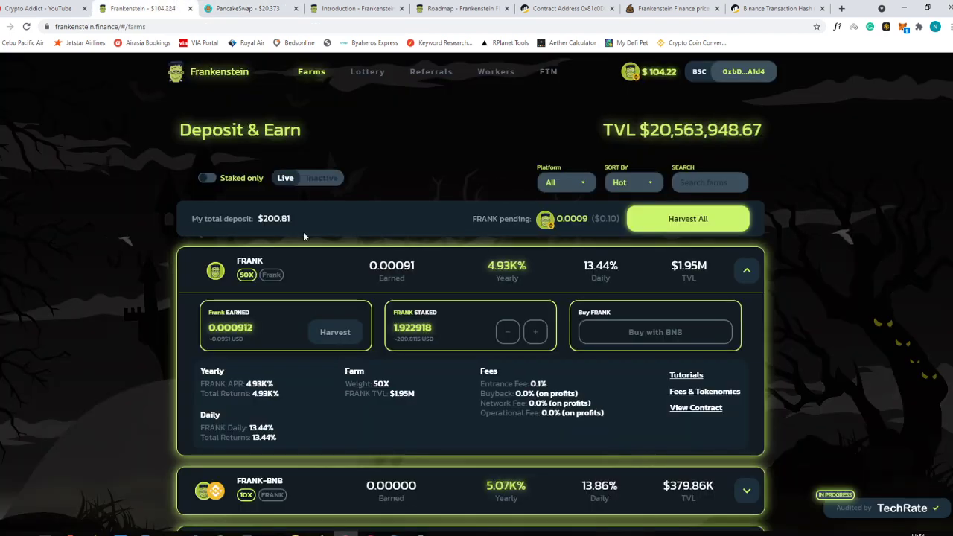